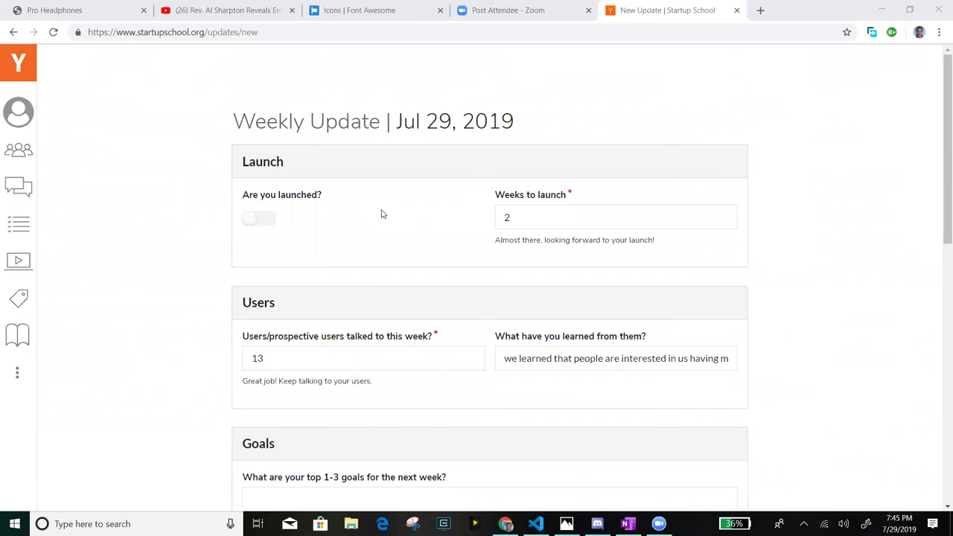
Step: Review the Launch and Users sections of the weekly update, including weeks to launch and the number of users talked to
{"action": "left_click_drag", "start_coordinate": [236, 122], "coordinate": [368, 113]}
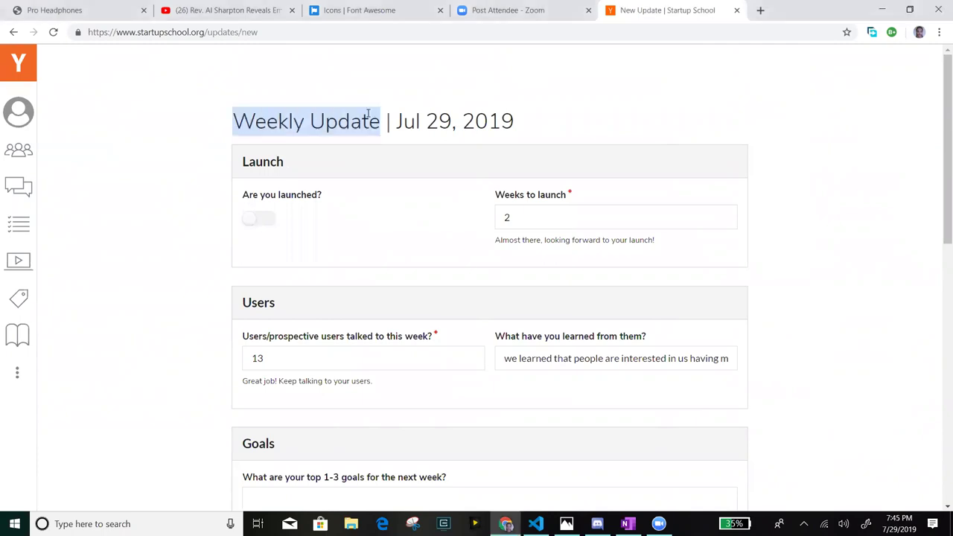
{"action": "left_click", "coordinate": [339, 152]}
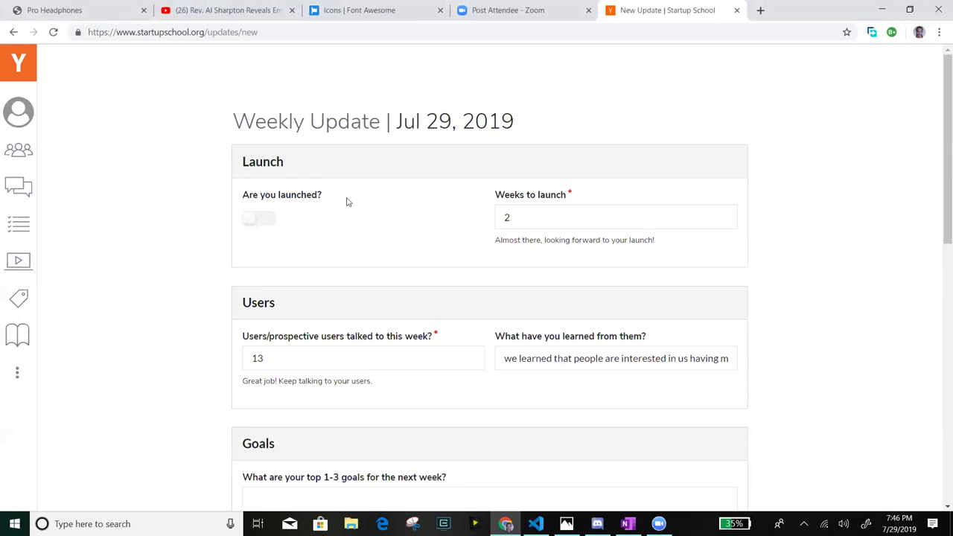
{"action": "scroll", "coordinate": [346, 202], "scroll_direction": "down", "scroll_amount": 1}
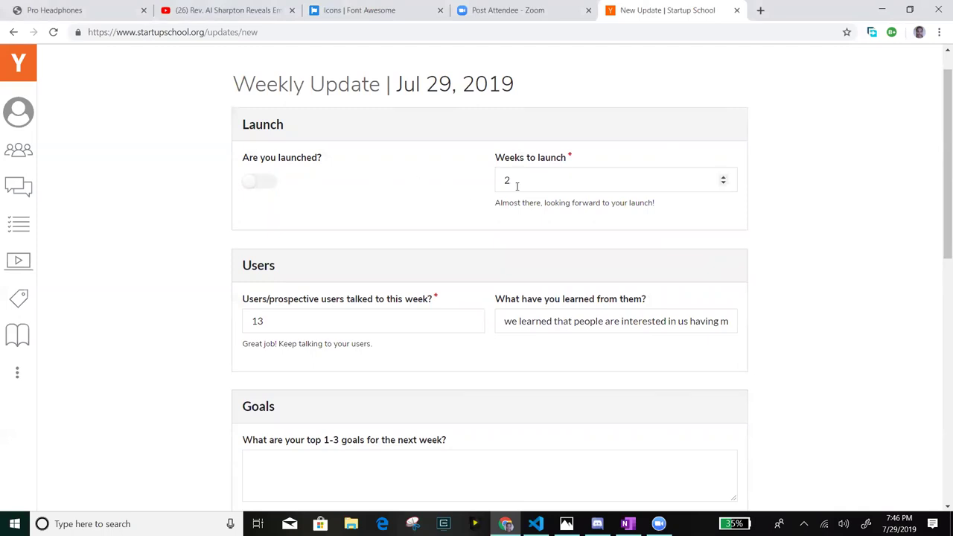
{"action": "scroll", "coordinate": [505, 183], "scroll_direction": "down", "scroll_amount": 1}
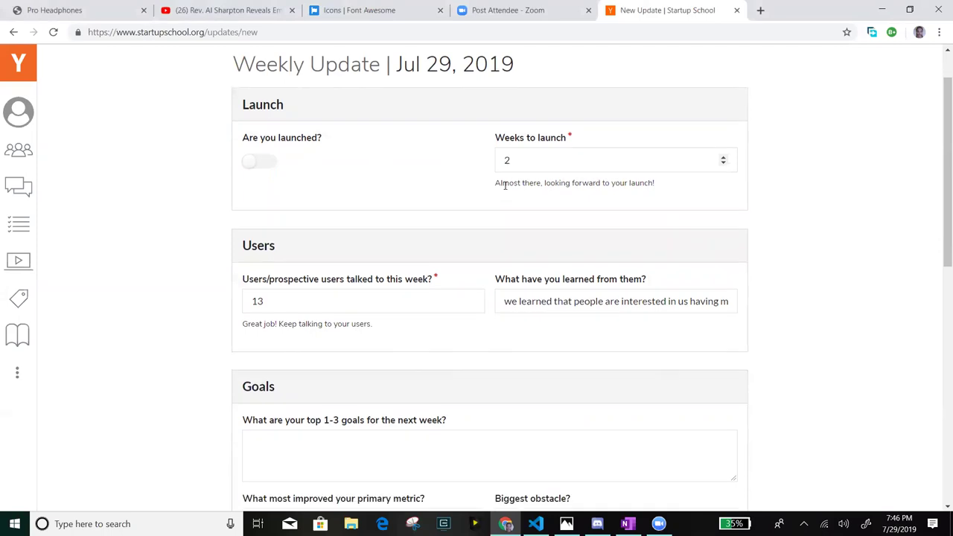
{"action": "scroll", "coordinate": [504, 187], "scroll_direction": "down", "scroll_amount": 1}
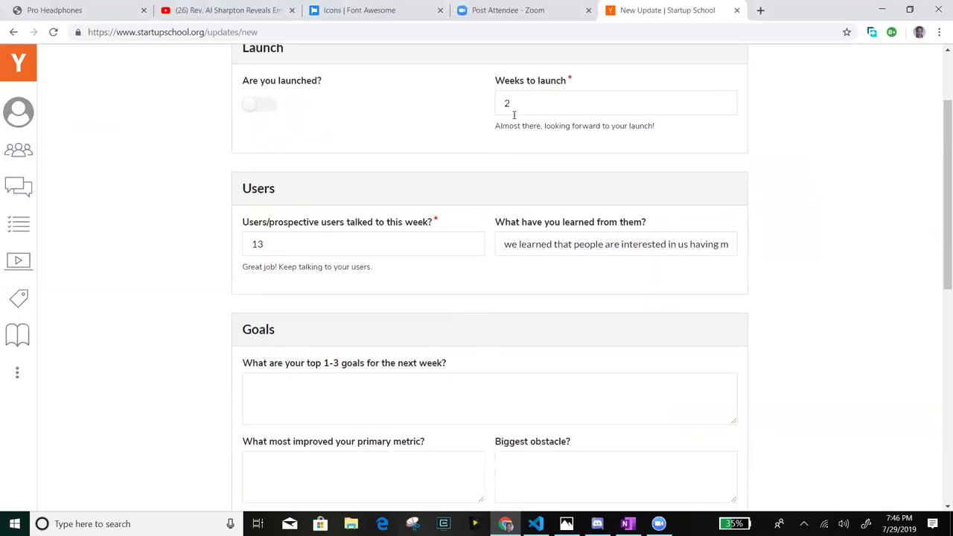
{"action": "scroll", "coordinate": [512, 117], "scroll_direction": "up", "scroll_amount": 2}
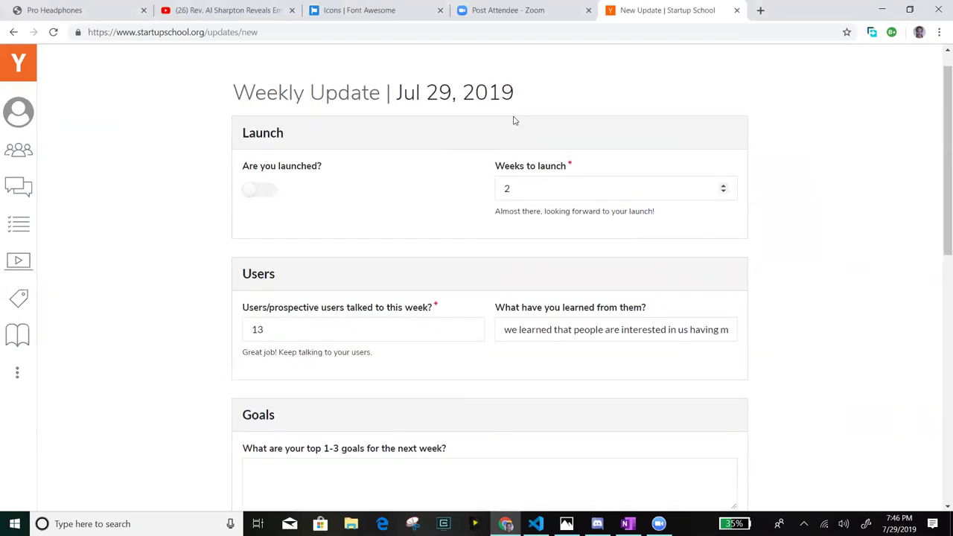
{"action": "scroll", "coordinate": [521, 164], "scroll_direction": "down", "scroll_amount": 1}
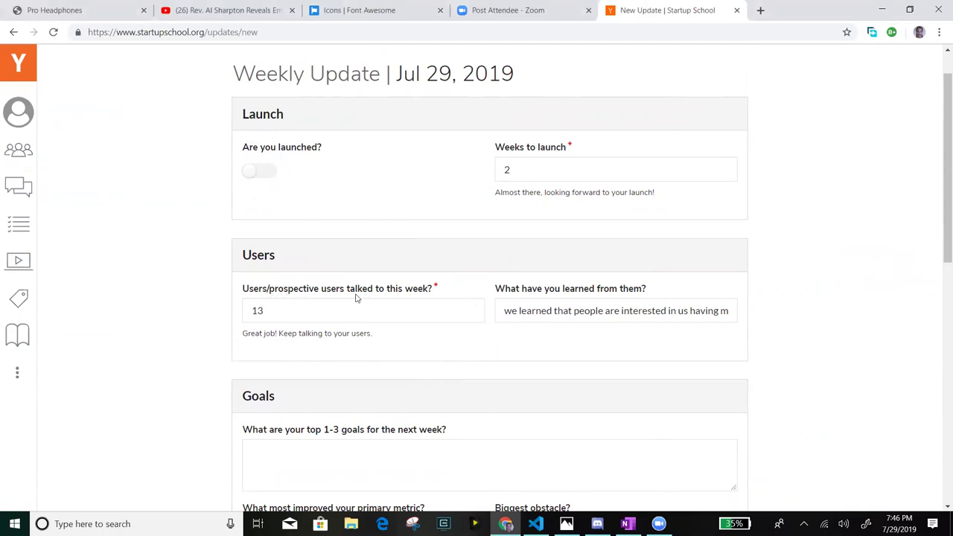
{"action": "scroll", "coordinate": [372, 297], "scroll_direction": "down", "scroll_amount": 1}
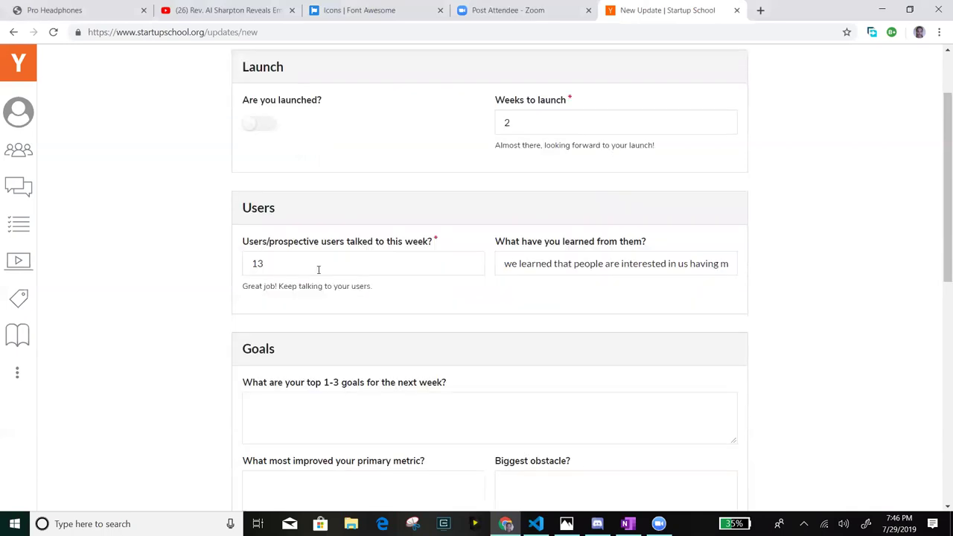
{"action": "left_click", "coordinate": [264, 262]}
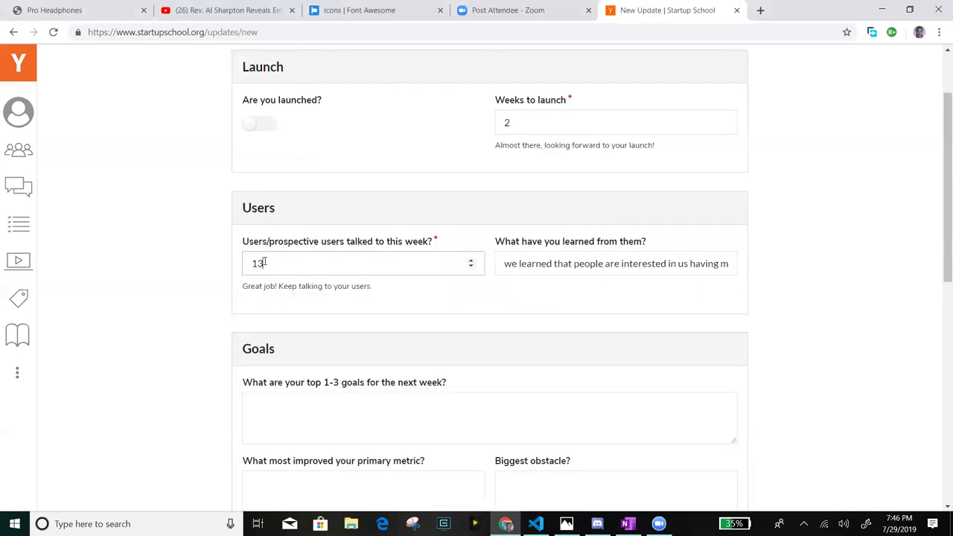
{"action": "double_click", "coordinate": [297, 269]}
{"action": "left_click", "coordinate": [297, 269]}
Step: Complete the answer about what was learned from users so it ends with "having more features such as video tutorials"
{"action": "left_click", "coordinate": [515, 255]}
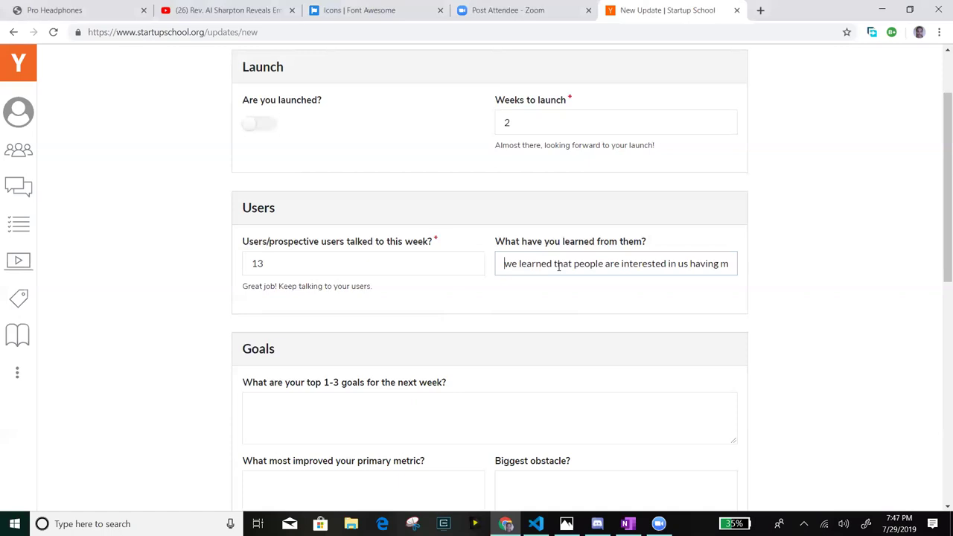
{"action": "scroll", "coordinate": [558, 266], "scroll_direction": "down", "scroll_amount": 1}
{"action": "scroll", "coordinate": [559, 271], "scroll_direction": "down", "scroll_amount": 1}
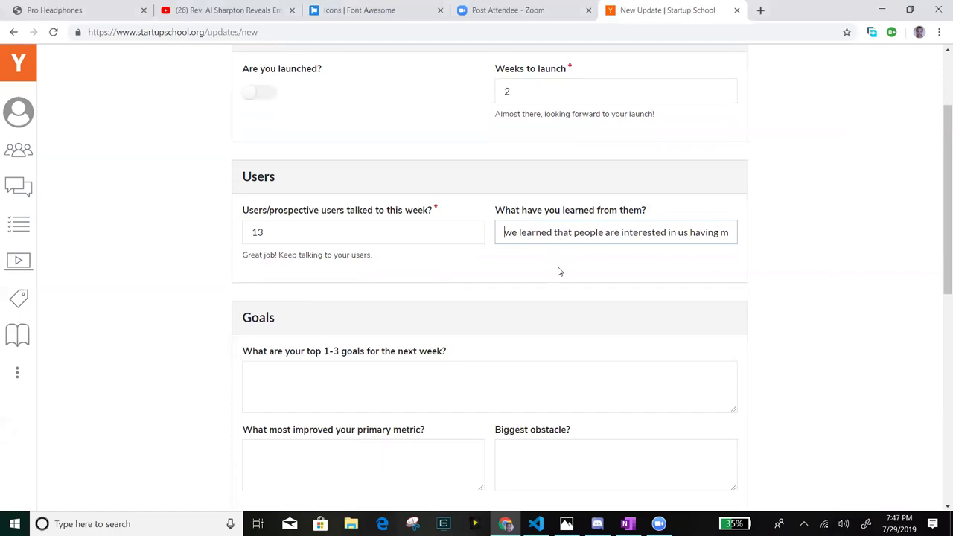
{"action": "key", "text": "ctrl+Right"}
{"action": "key", "text": "ctrl+Right"}
{"action": "key", "text": "ctrl+Right"}
{"action": "key", "text": "End"}
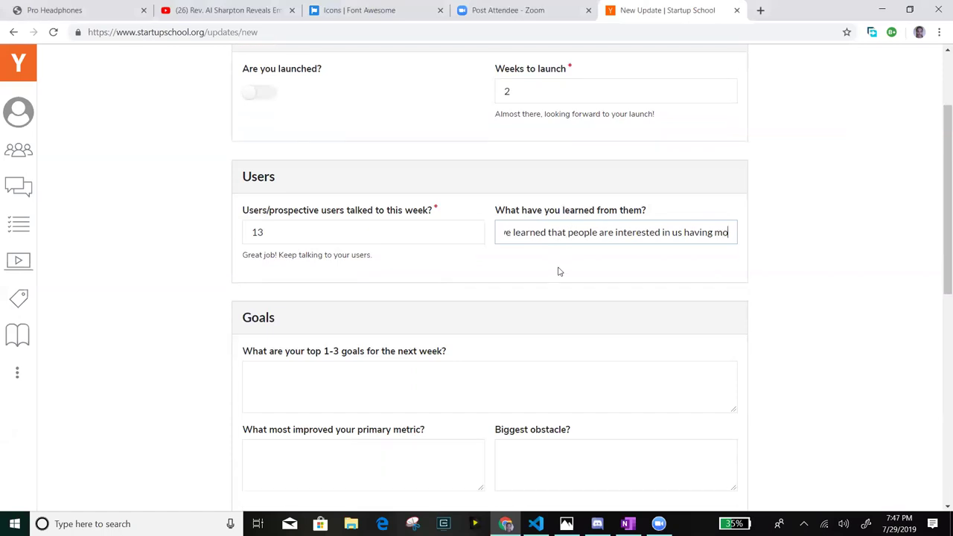
{"action": "type", "text": "re features such "}
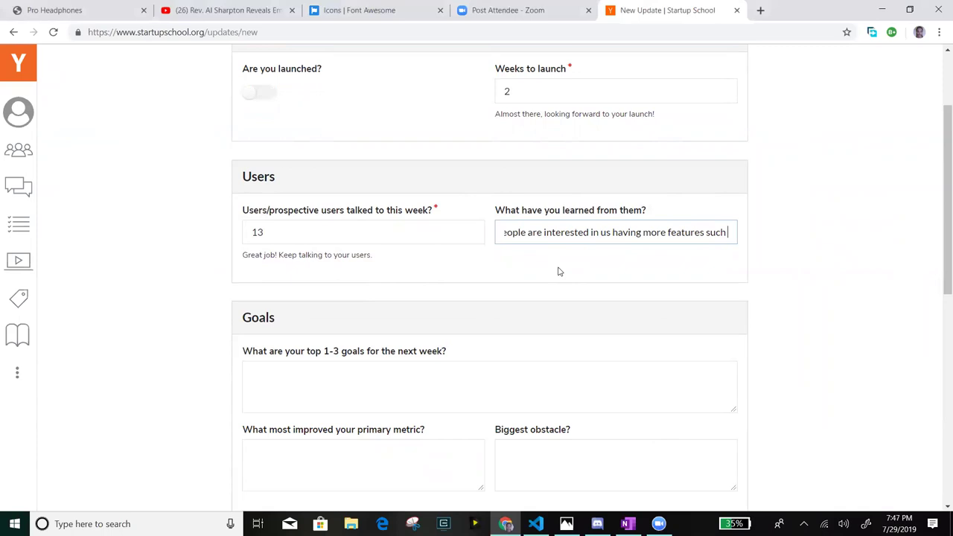
{"action": "type", "text": "as video tu"}
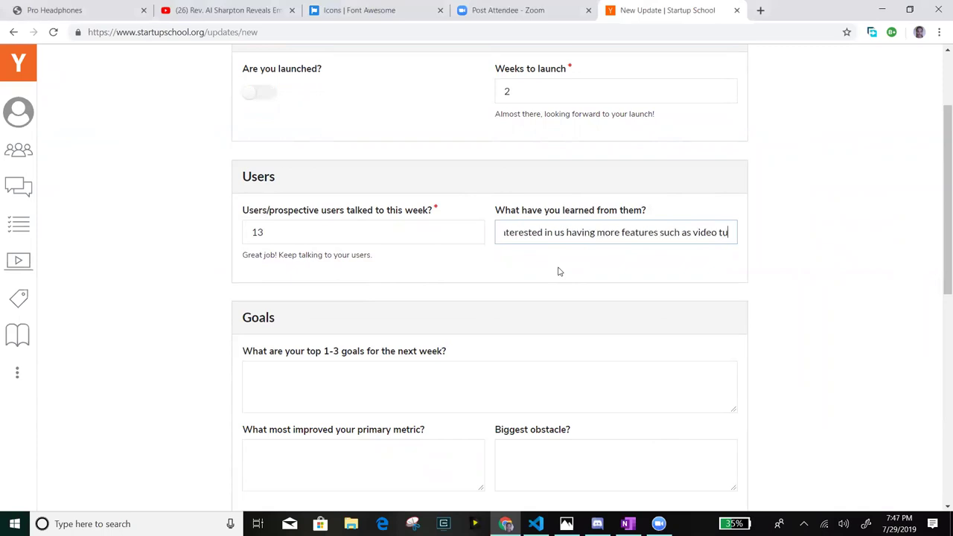
{"action": "type", "text": "torials"}
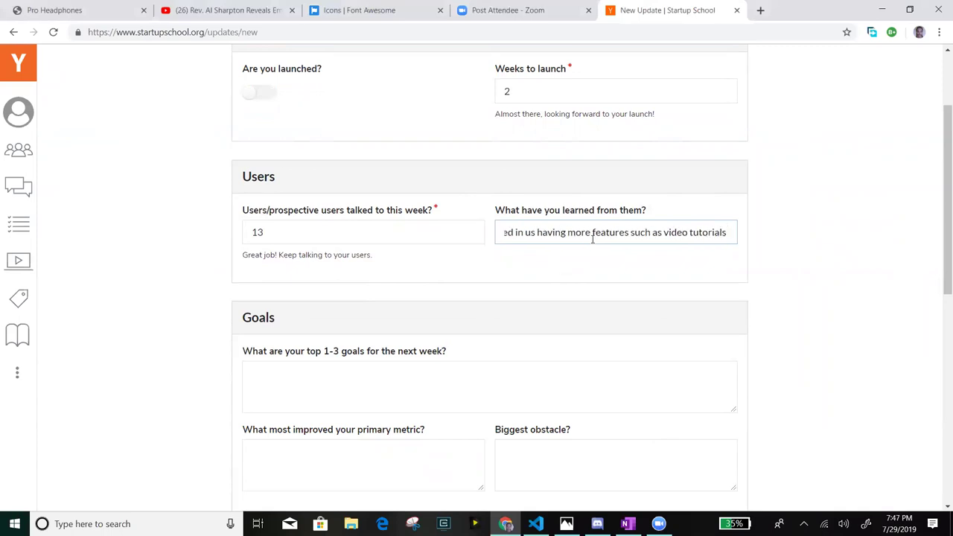
Step: Append "and how are we gonna moke money" to the answer about what was learned from users
{"action": "scroll", "coordinate": [606, 274], "scroll_direction": "down", "scroll_amount": 1}
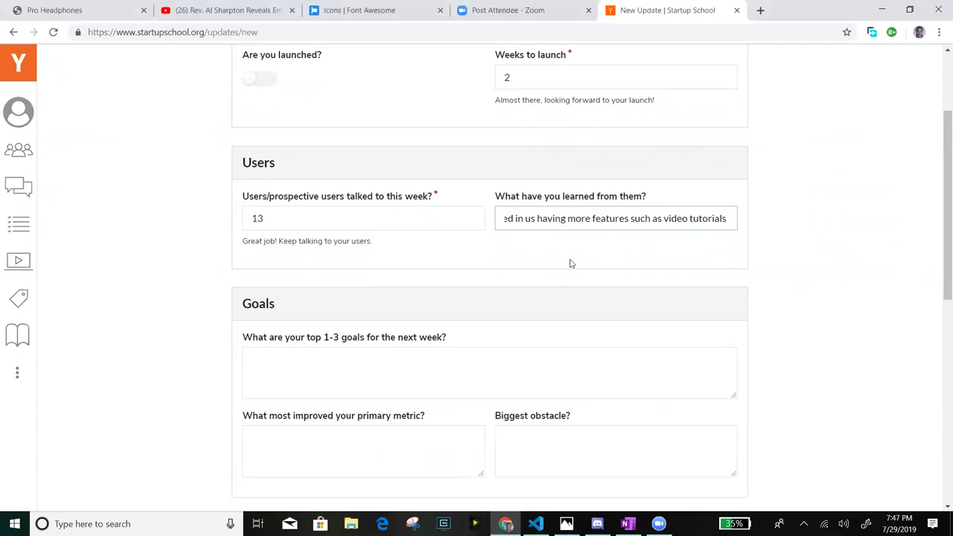
{"action": "scroll", "coordinate": [571, 263], "scroll_direction": "down", "scroll_amount": 1}
{"action": "scroll", "coordinate": [571, 263], "scroll_direction": "down", "scroll_amount": 1}
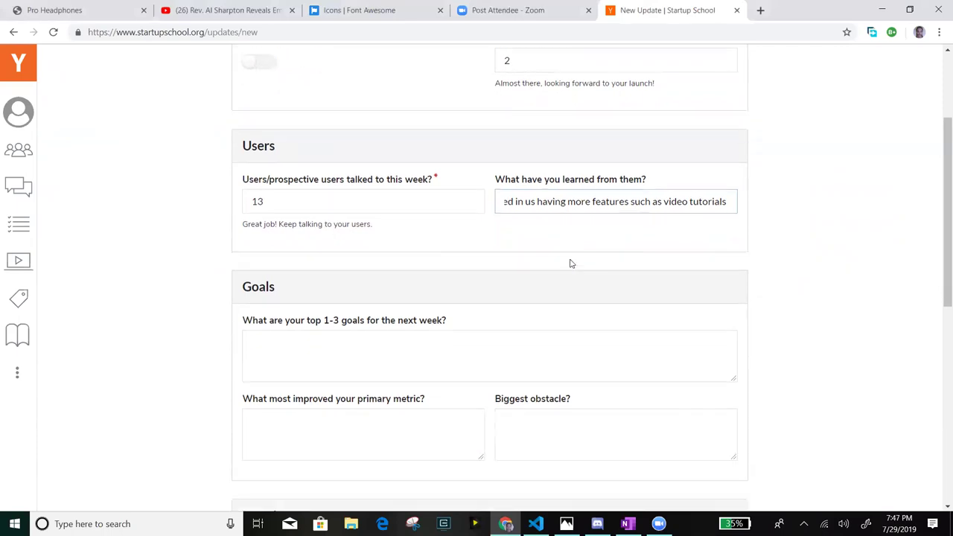
{"action": "scroll", "coordinate": [571, 264], "scroll_direction": "down", "scroll_amount": 2}
{"action": "scroll", "coordinate": [571, 263], "scroll_direction": "down", "scroll_amount": 1}
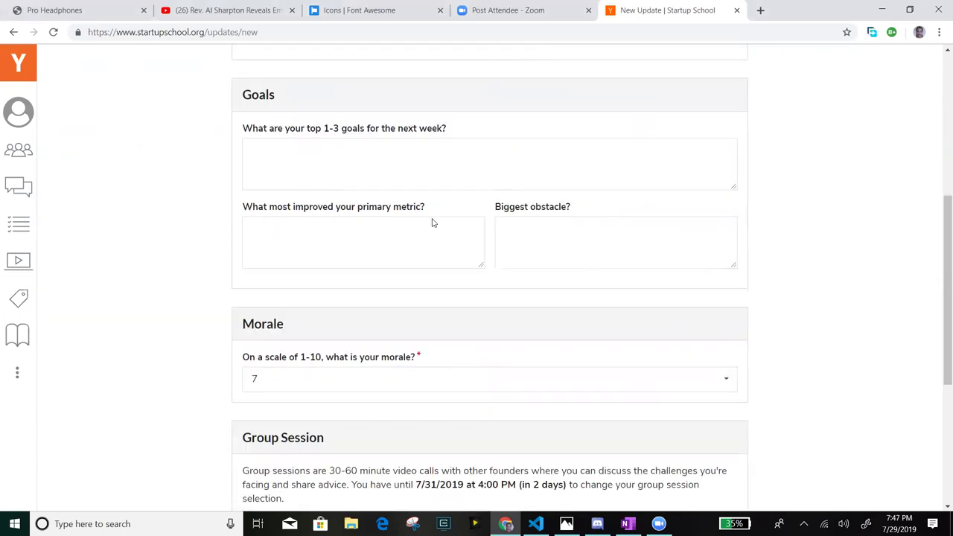
{"action": "scroll", "coordinate": [455, 179], "scroll_direction": "up", "scroll_amount": 1}
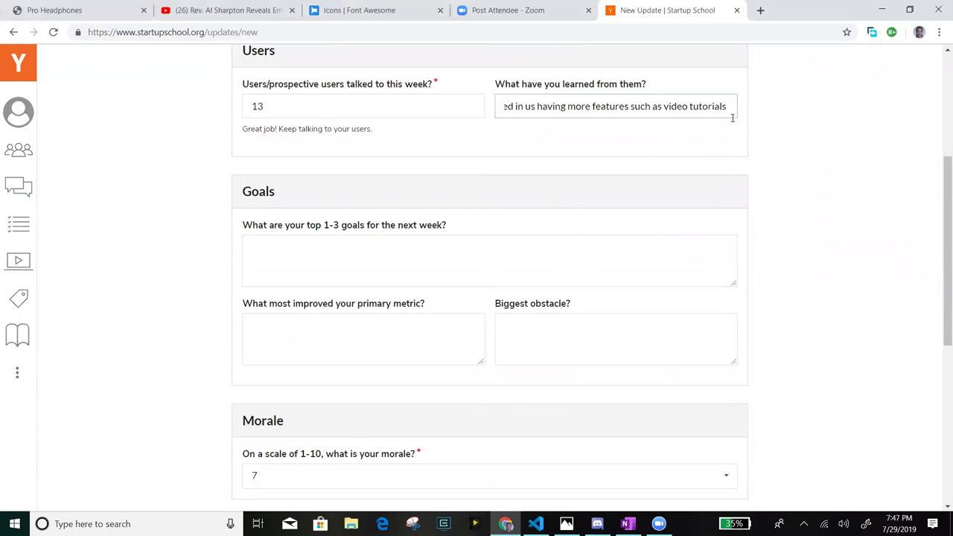
{"action": "type", "text": "and how"}
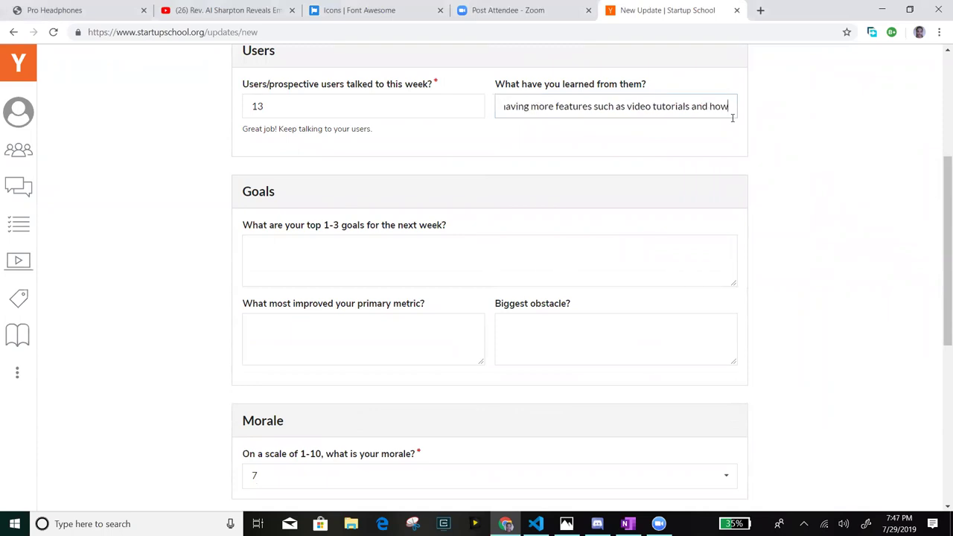
{"action": "type", "text": " to"}
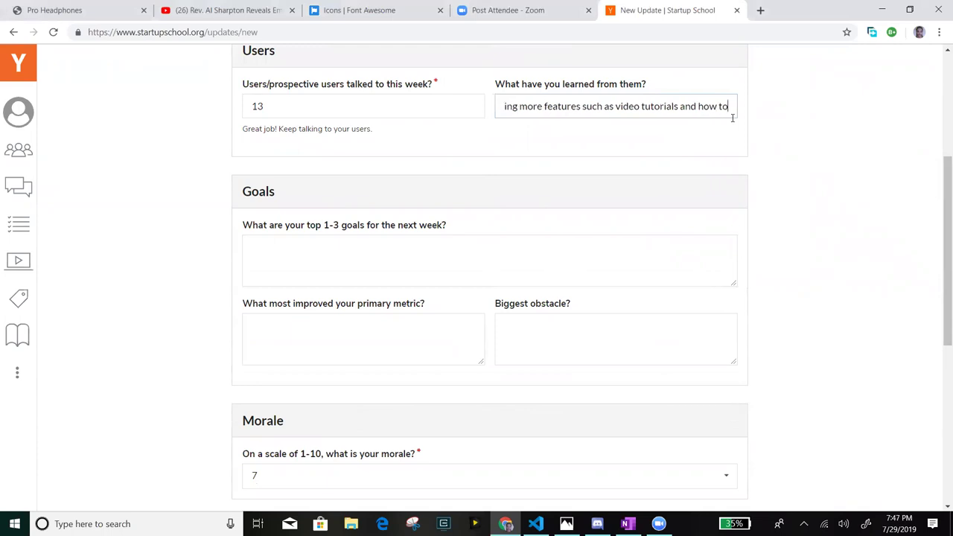
{"action": "key", "text": "BackSpace"}
{"action": "key", "text": "BackSpace"}
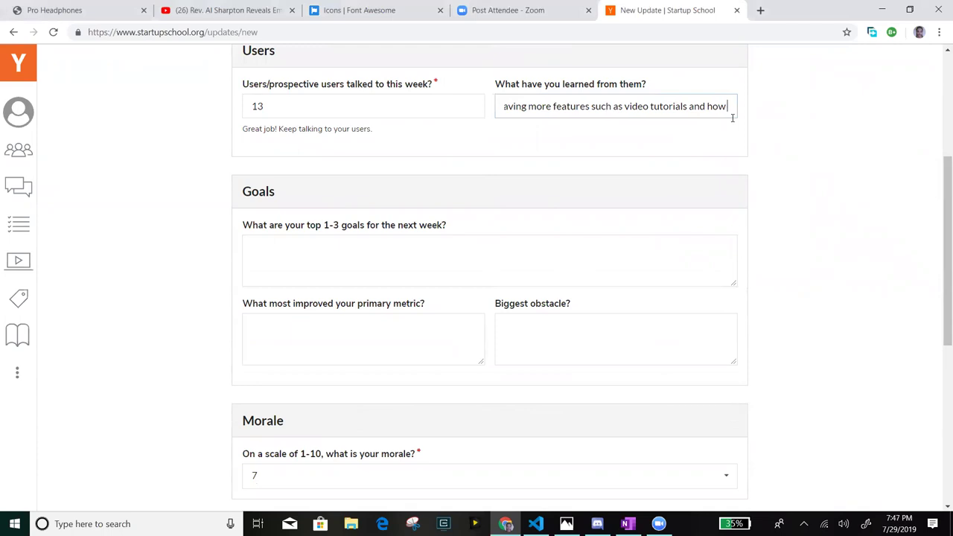
{"action": "type", "text": "are w"}
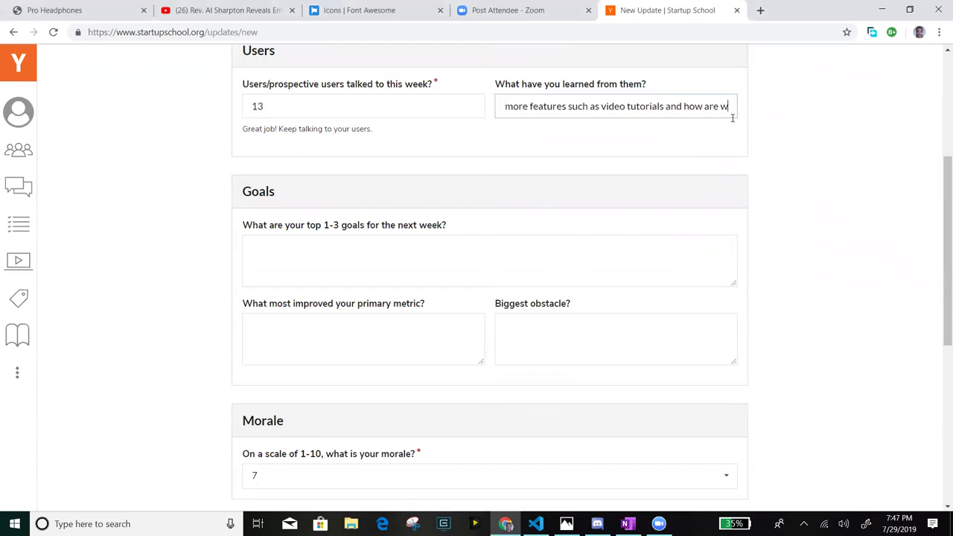
{"action": "type", "text": "e h"}
{"action": "key", "text": "BackSpace"}
{"action": "type", "text": "g"}
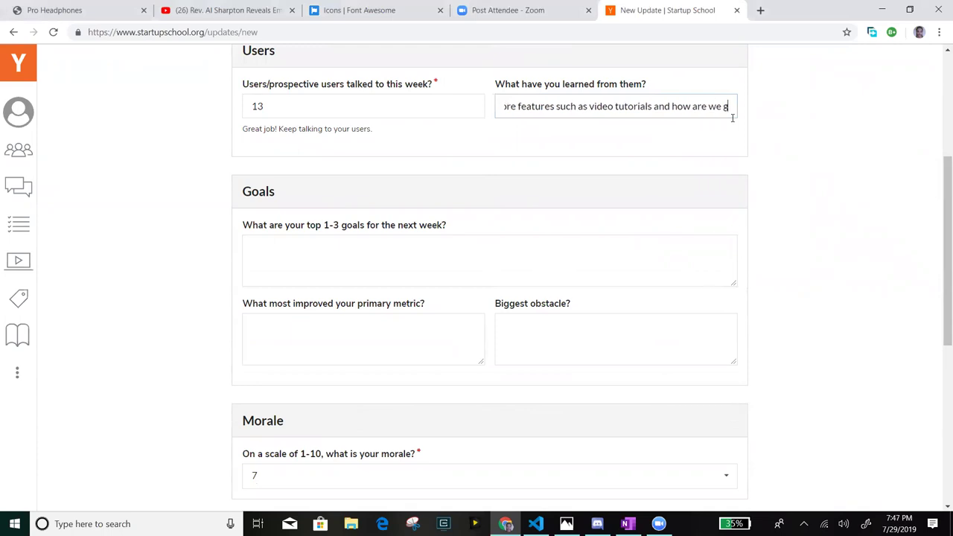
{"action": "type", "text": "onna"}
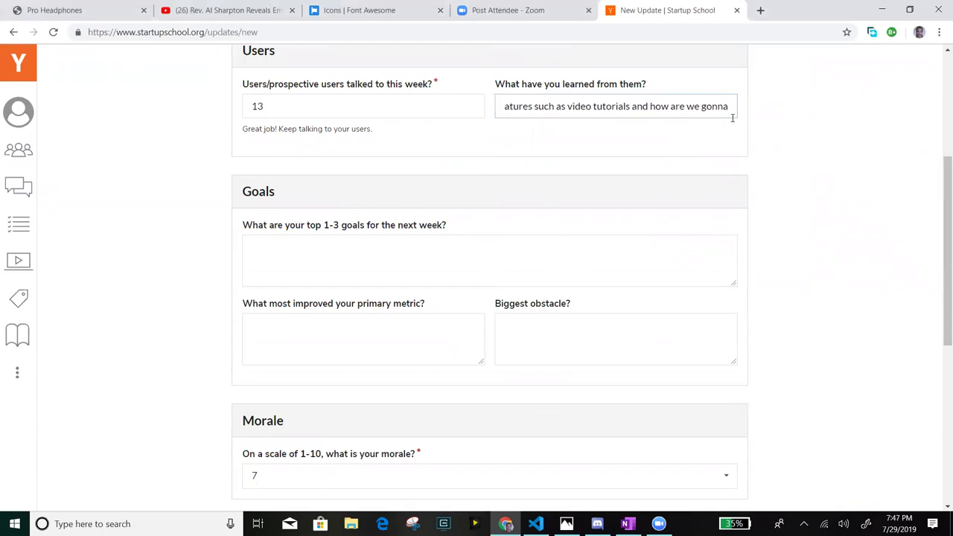
{"action": "type", "text": " moke m"}
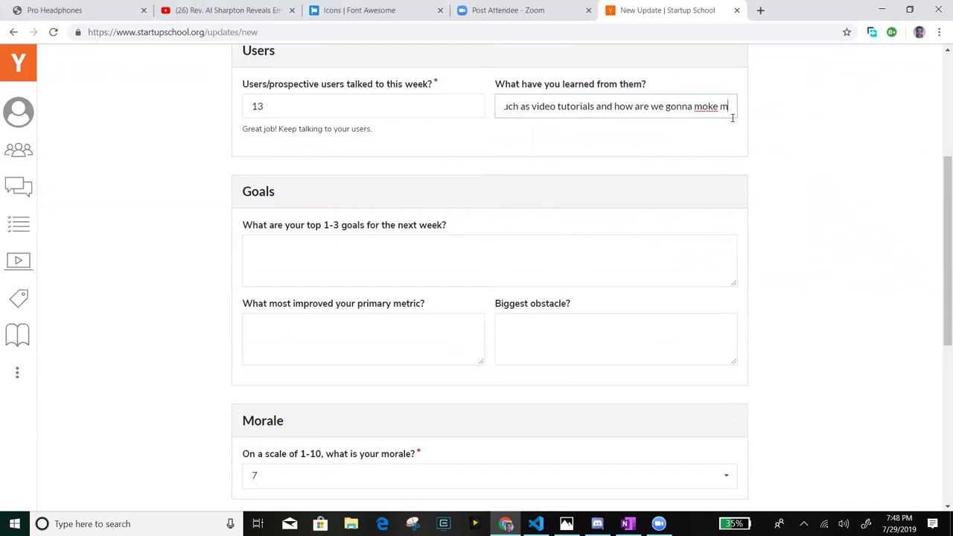
{"action": "type", "text": "oney"}
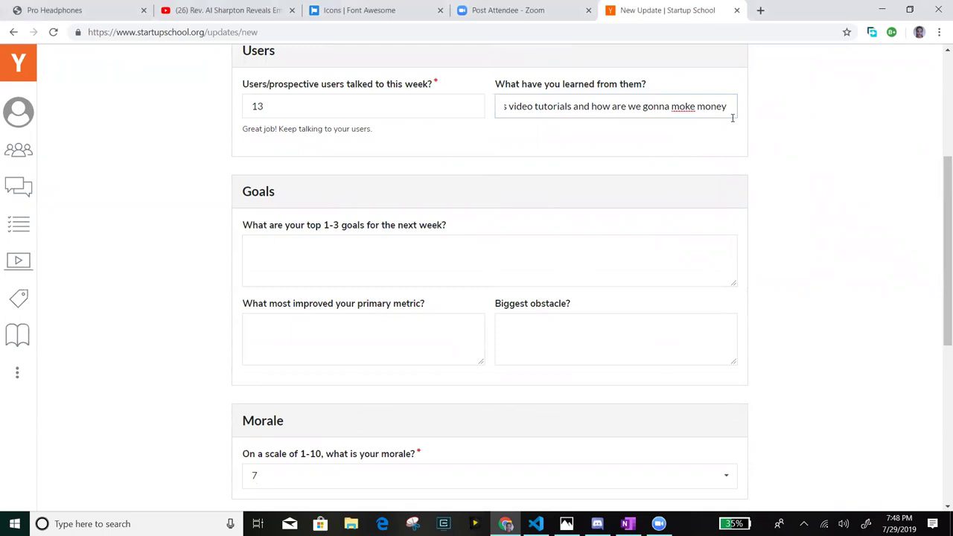
Step: Correct the misspelled word "moke" to "make" in the answer about what was learned from users
{"action": "key", "text": "Left"}
{"action": "key", "text": "Left"}
{"action": "key", "text": "Left"}
{"action": "key", "text": "Left"}
{"action": "key", "text": "Left"}
{"action": "key", "text": "Left"}
{"action": "key", "text": "Left"}
{"action": "key", "text": "Left"}
{"action": "key", "text": "Left"}
{"action": "key", "text": "BackSpace"}
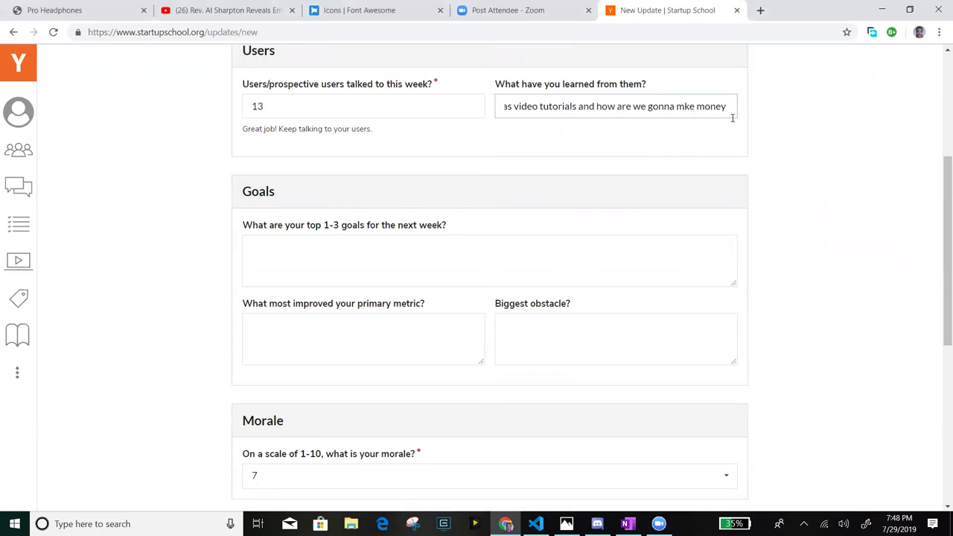
{"action": "type", "text": "a"}
Step: Finish the answer about what was learned from users by adding "from the website" at its end
{"action": "key", "text": "End"}
{"action": "type", "text": "f"}
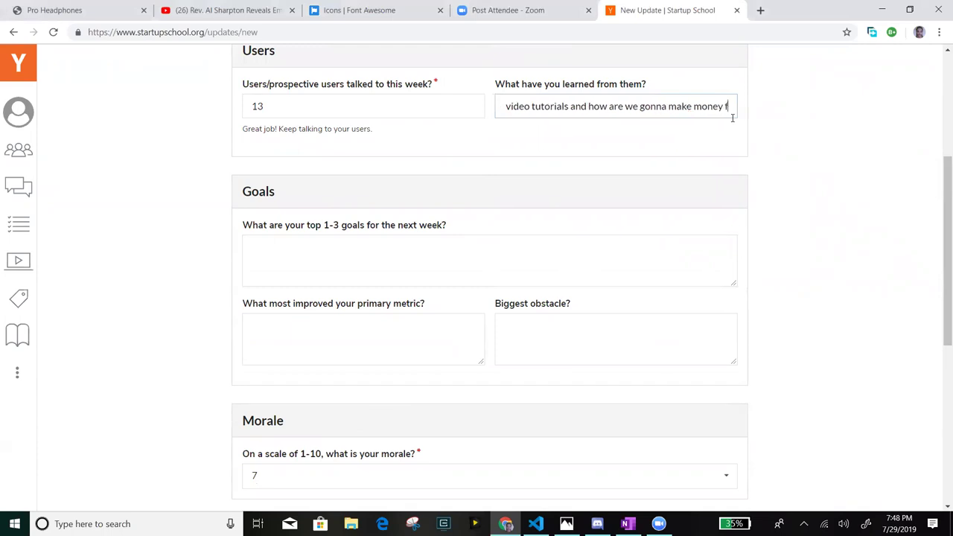
{"action": "type", "text": "rom "}
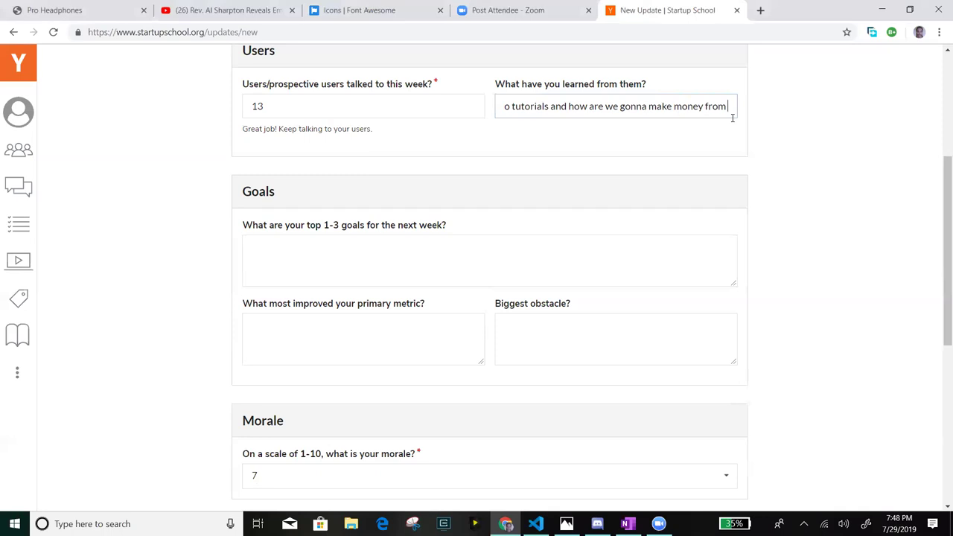
{"action": "type", "text": "rhe"}
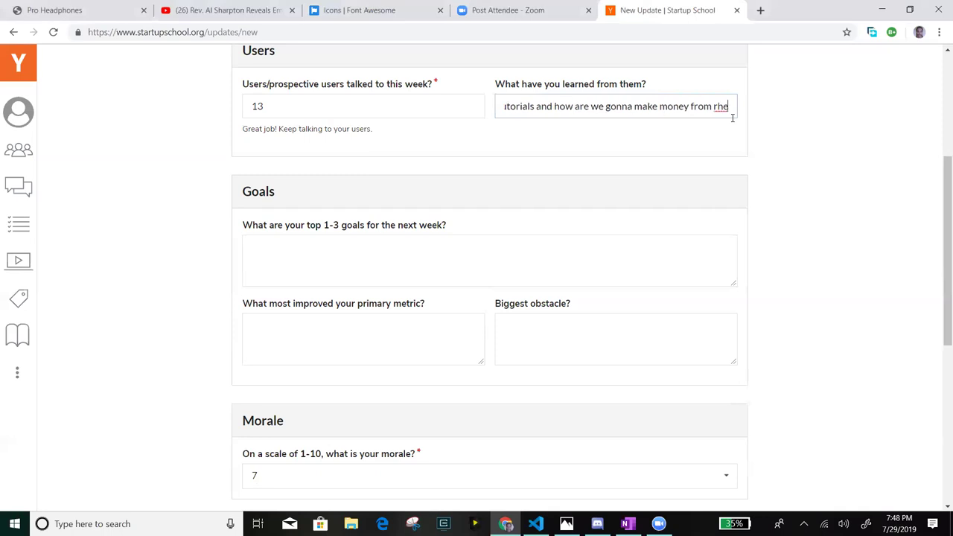
{"action": "key", "text": "BackSpace"}
{"action": "key", "text": "BackSpace"}
{"action": "key", "text": "BackSpace"}
{"action": "type", "text": "the website"}
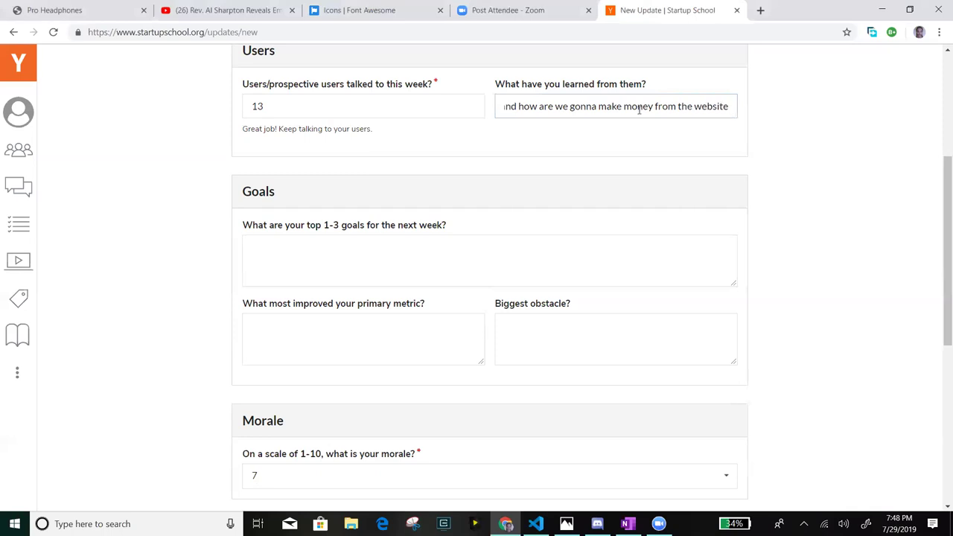
Step: Review the Goals section, focusing on the question about the top 1-3 goals for the next week
{"action": "scroll", "coordinate": [639, 109], "scroll_direction": "down", "scroll_amount": 1}
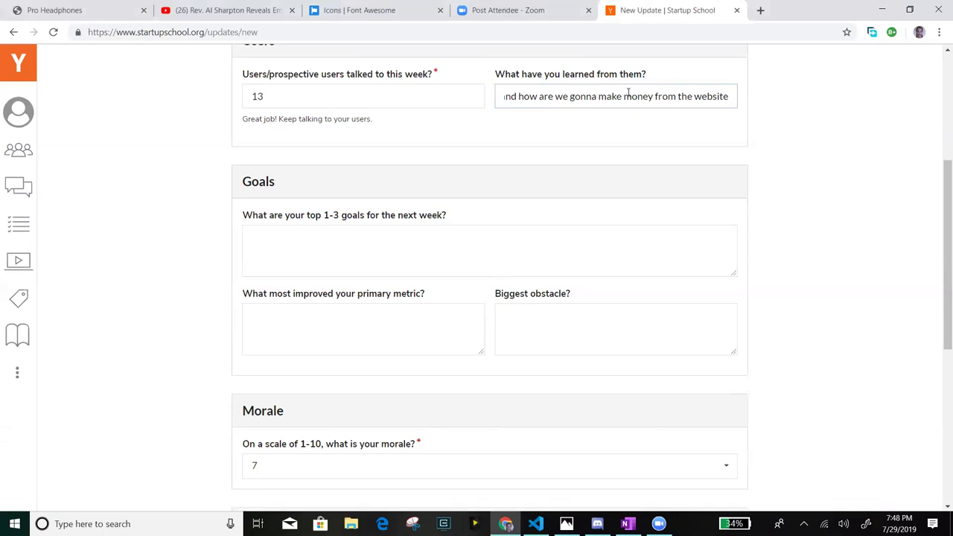
{"action": "scroll", "coordinate": [658, 201], "scroll_direction": "down", "scroll_amount": 2}
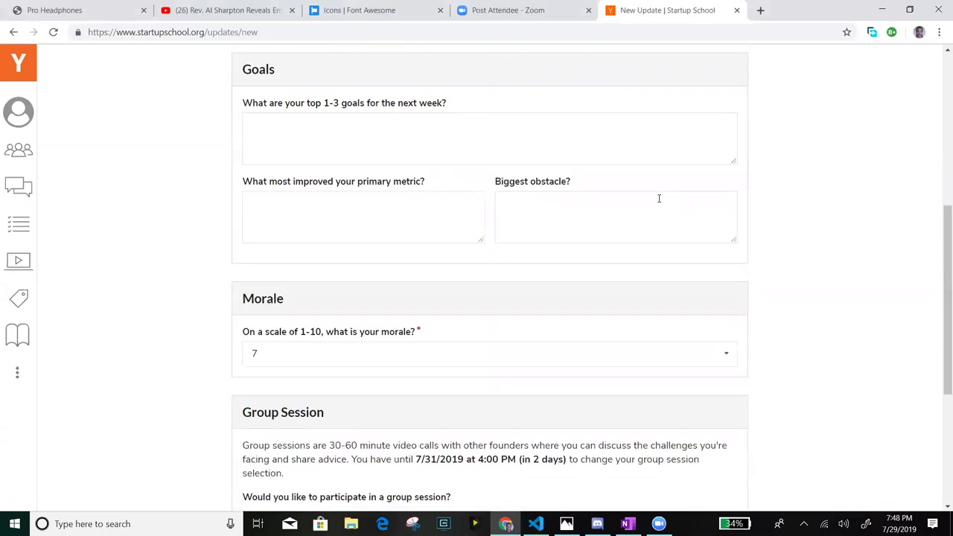
{"action": "scroll", "coordinate": [291, 123], "scroll_direction": "up", "scroll_amount": 1}
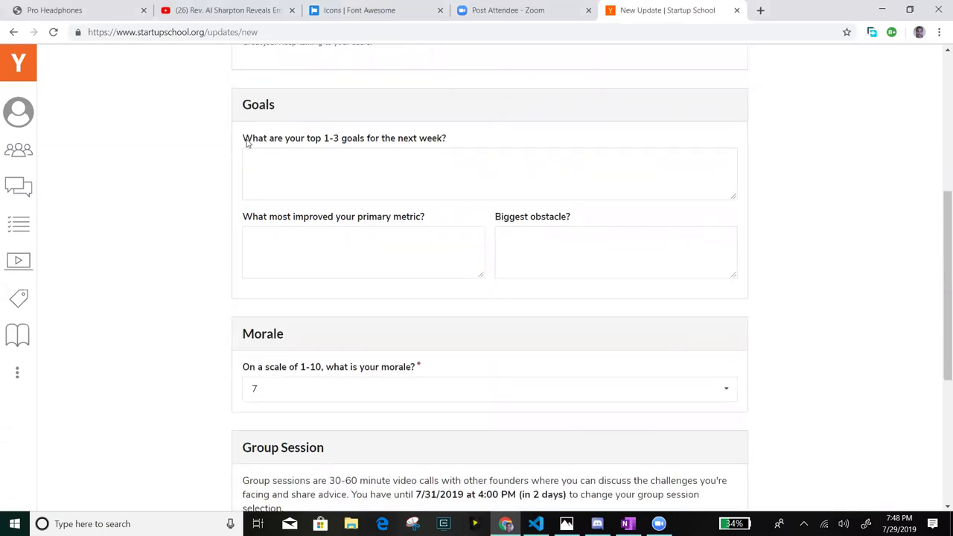
{"action": "triple_click", "coordinate": [455, 140]}
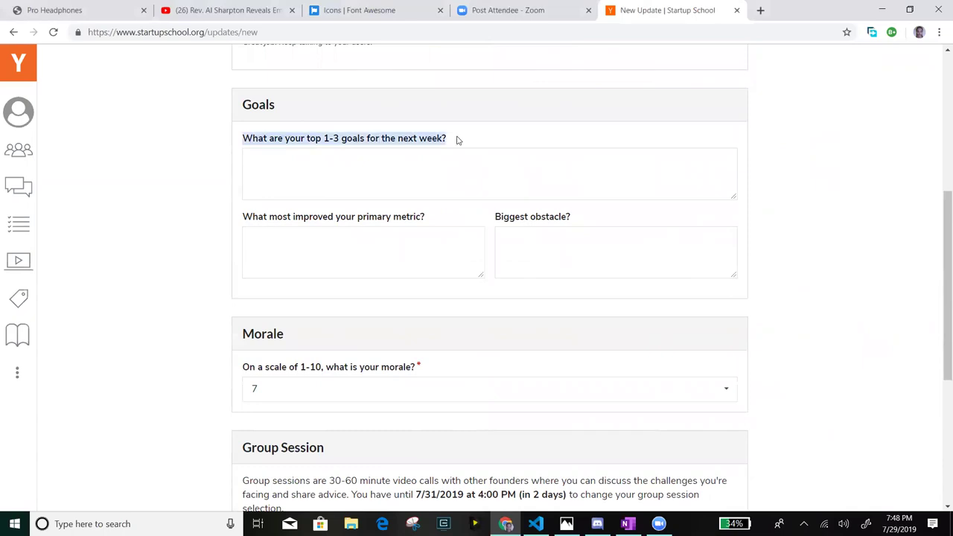
{"action": "left_click", "coordinate": [457, 140]}
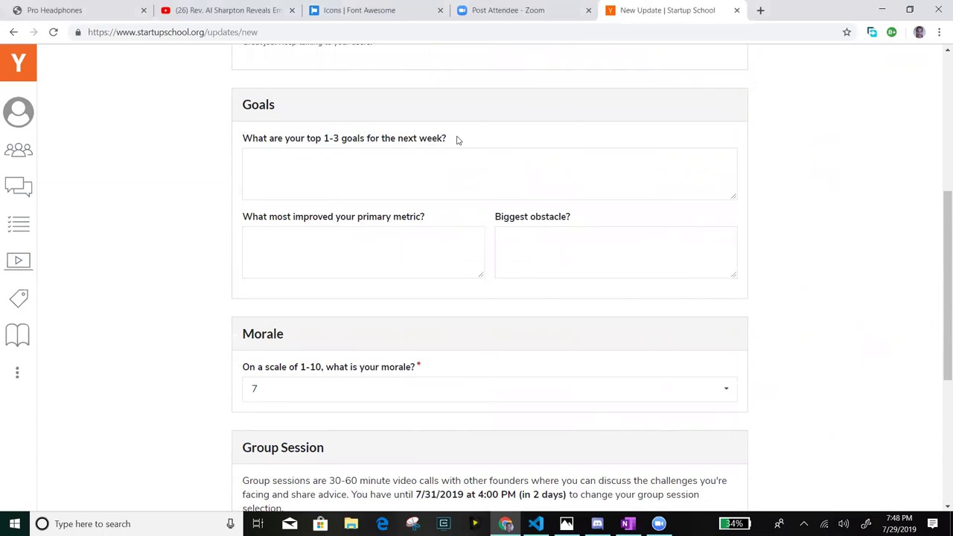
{"action": "left_click_drag", "start_coordinate": [245, 142], "coordinate": [454, 146]}
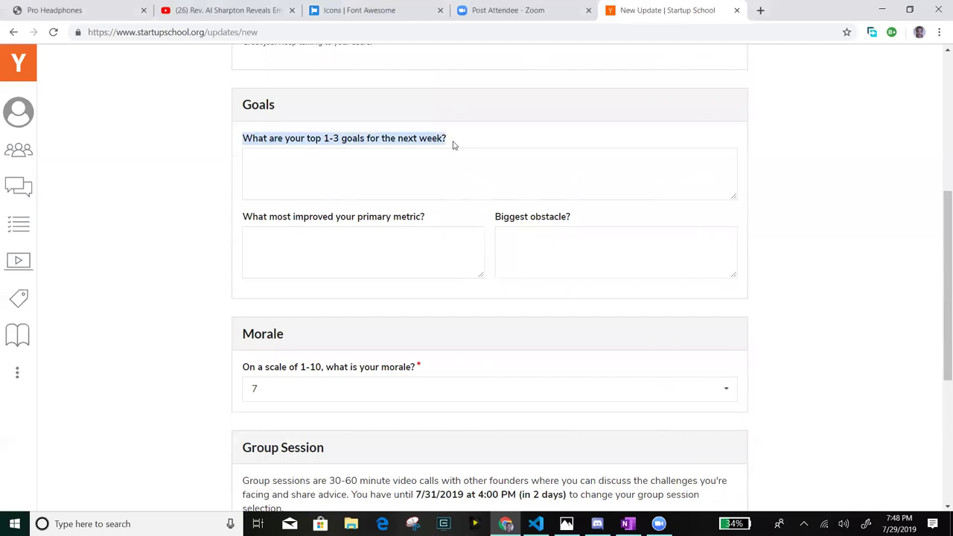
{"action": "left_click", "coordinate": [454, 146]}
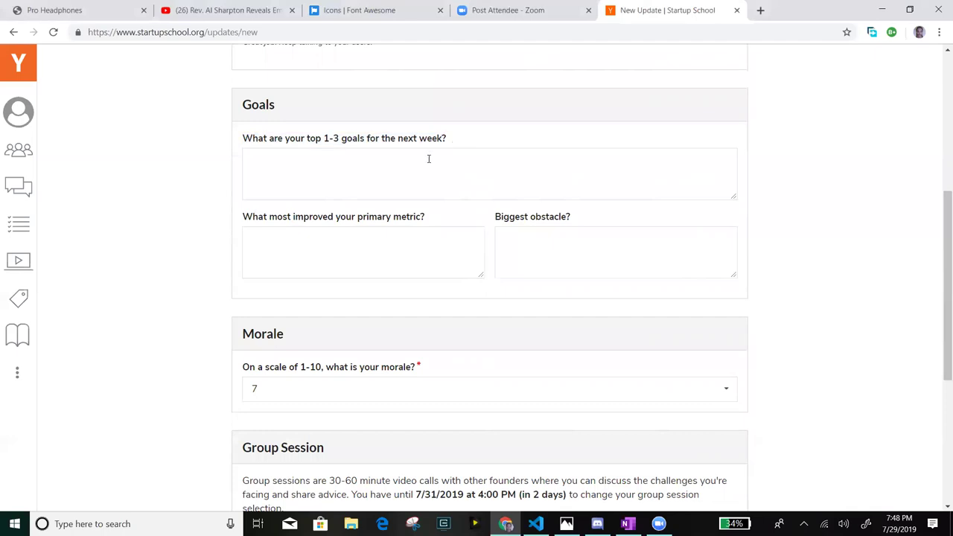
Step: Enter "1. to finish the sorting application" as the first goal for the next week
{"action": "left_click", "coordinate": [428, 158]}
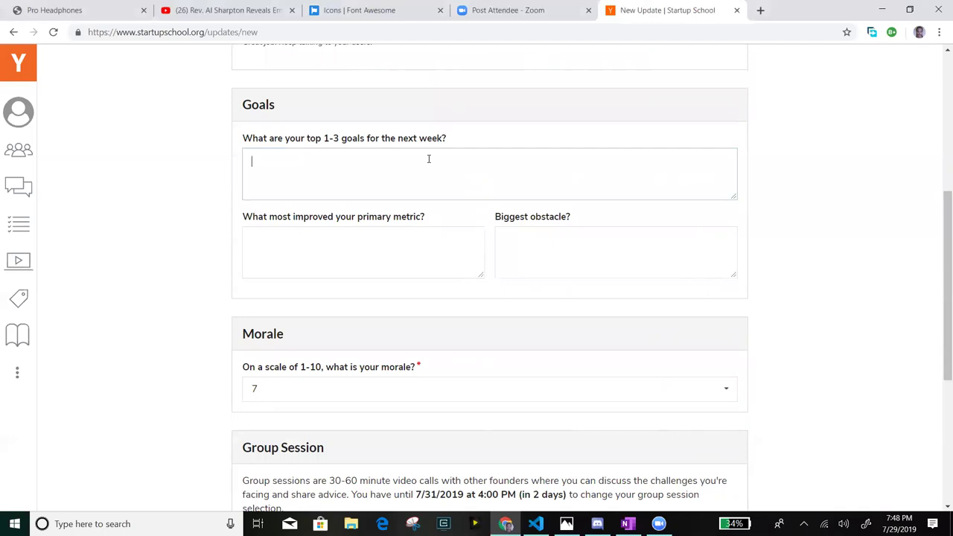
{"action": "type", "text": "to finish the"}
{"action": "key", "text": "Left"}
{"action": "key", "text": "Home"}
{"action": "type", "text": "1 to finish the sorting "}
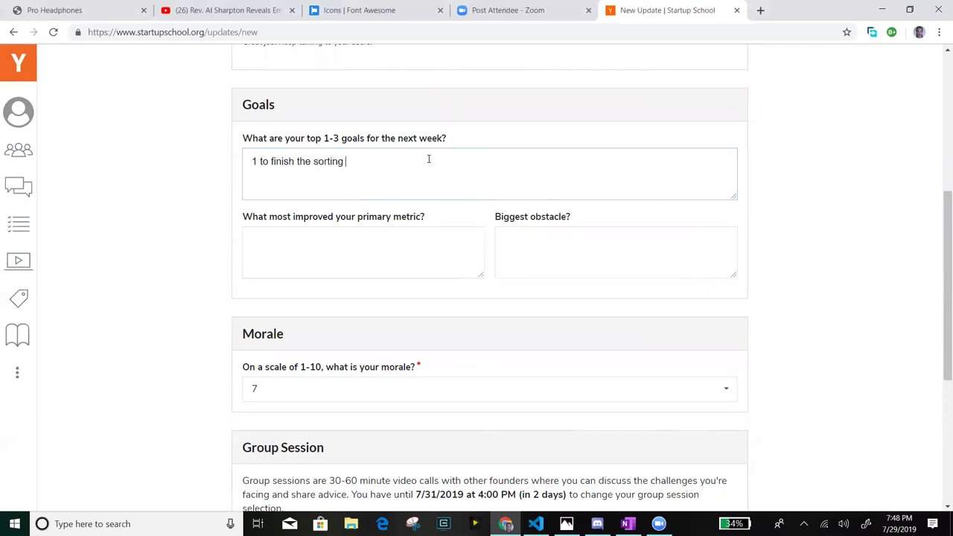
{"action": "type", "text": "a"}
{"action": "type", "text": "pp"}
{"action": "type", "text": "lic"}
{"action": "type", "text": "atio"}
{"action": "type", "text": "n"}
{"action": "type", "text": "."}
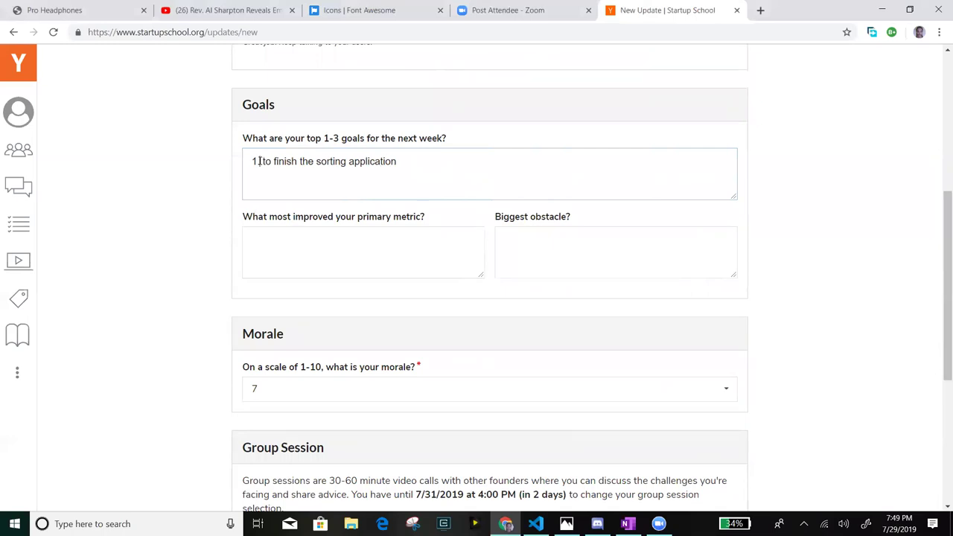
{"action": "left_click", "coordinate": [403, 163]}
{"action": "key", "text": "Return"}
{"action": "type", "text": "2"}
{"action": "type", "text": "."}
{"action": "key", "text": "Return"}
{"action": "type", "text": "3"}
{"action": "key", "text": "BackSpace"}
{"action": "key", "text": "BackSpace"}
{"action": "key", "text": "BackSpace"}
{"action": "key", "text": "BackSpace"}
{"action": "left_click", "coordinate": [423, 141]}
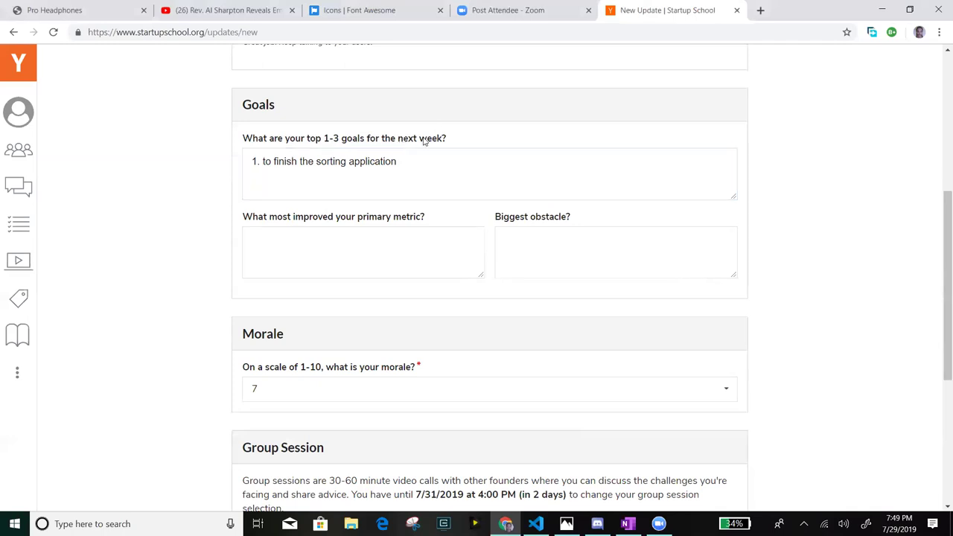
{"action": "left_click_drag", "start_coordinate": [423, 141], "coordinate": [442, 141]}
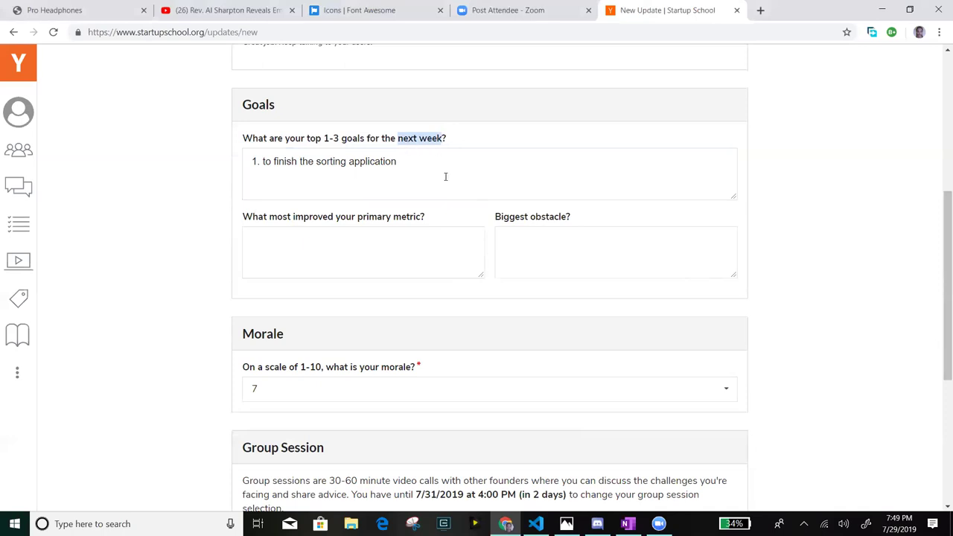
Step: Add a second line "2. to make enough money" to the goals for the next week
{"action": "left_click", "coordinate": [445, 177]}
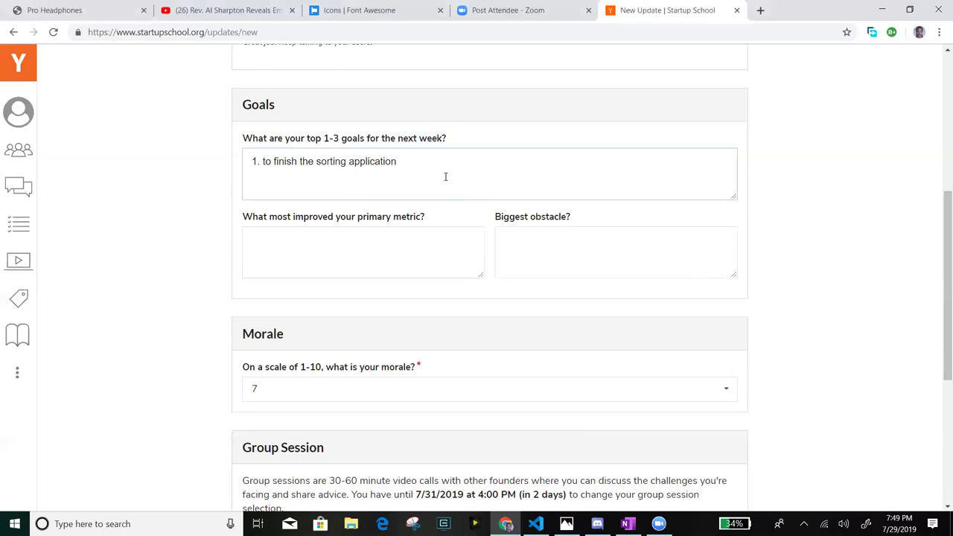
{"action": "scroll", "coordinate": [445, 176], "scroll_direction": "up", "scroll_amount": 1}
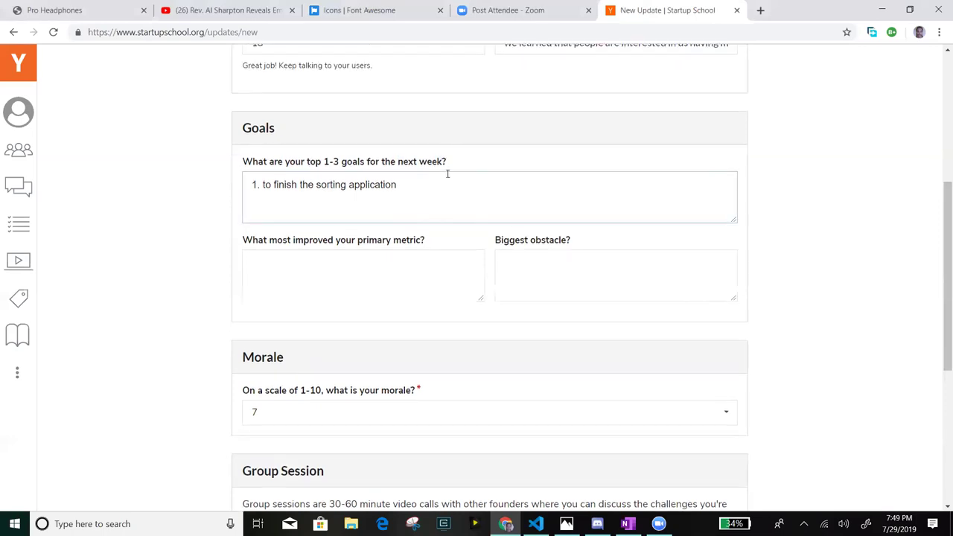
{"action": "scroll", "coordinate": [422, 161], "scroll_direction": "down", "scroll_amount": 1}
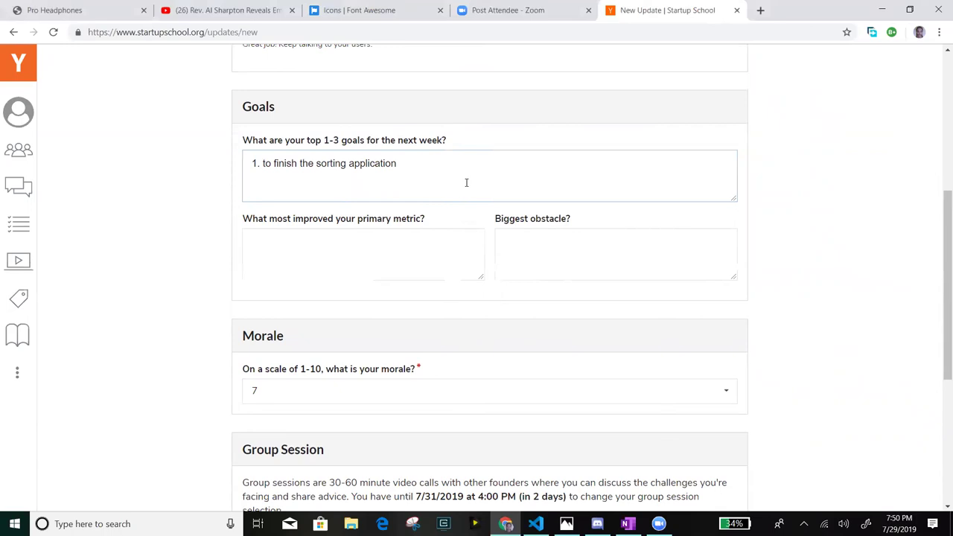
{"action": "key", "text": "Return"}
{"action": "type", "text": "2. to make enough "}
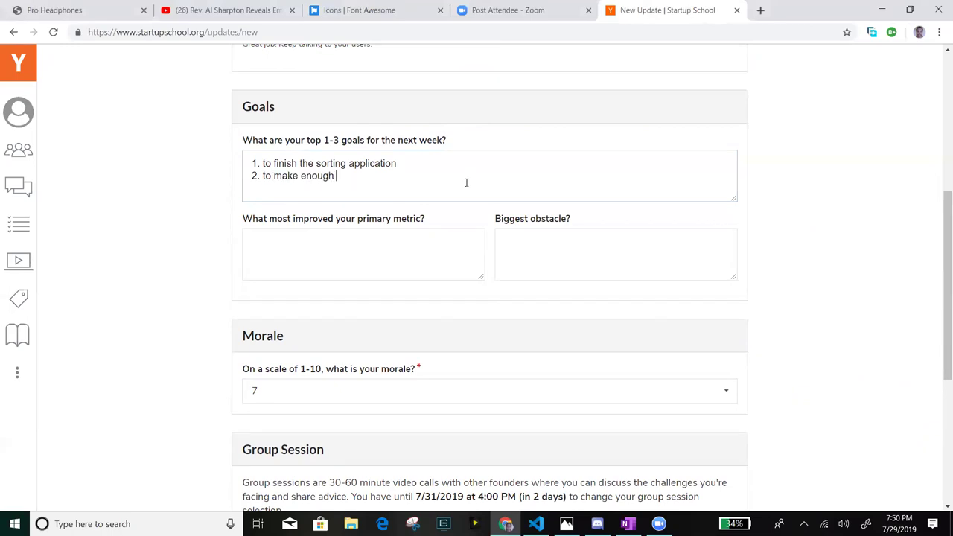
{"action": "type", "text": "money"}
{"action": "type", "text": " fr"}
{"action": "type", "text": "om"}
{"action": "type", "text": " our "}
{"action": "type", "text": "eco"}
{"action": "key", "text": "BackSpace"}
{"action": "key", "text": "BackSpace"}
{"action": "key", "text": "BackSpace"}
{"action": "key", "text": "BackSpace"}
{"action": "key", "text": "BackSpace"}
{"action": "key", "text": "BackSpace"}
{"action": "key", "text": "BackSpace"}
{"action": "key", "text": "BackSpace"}
{"action": "key", "text": "BackSpace"}
{"action": "key", "text": "BackSpace"}
{"action": "key", "text": "BackSpace"}
{"action": "type", "text": "from"}
{"action": "key", "text": "BackSpace"}
{"action": "key", "text": "BackSpace"}
{"action": "key", "text": "BackSpace"}
{"action": "key", "text": "BackSpace"}
{"action": "key", "text": "BackSpace"}
Step: Finish the second goal with "to incorporate", applying the spelling suggestion to its last word
{"action": "type", "text": "to "}
{"action": "type", "text": "i"}
{"action": "type", "text": "nc"}
{"action": "type", "text": "or"}
{"action": "type", "text": "p"}
{"action": "type", "text": "parate"}
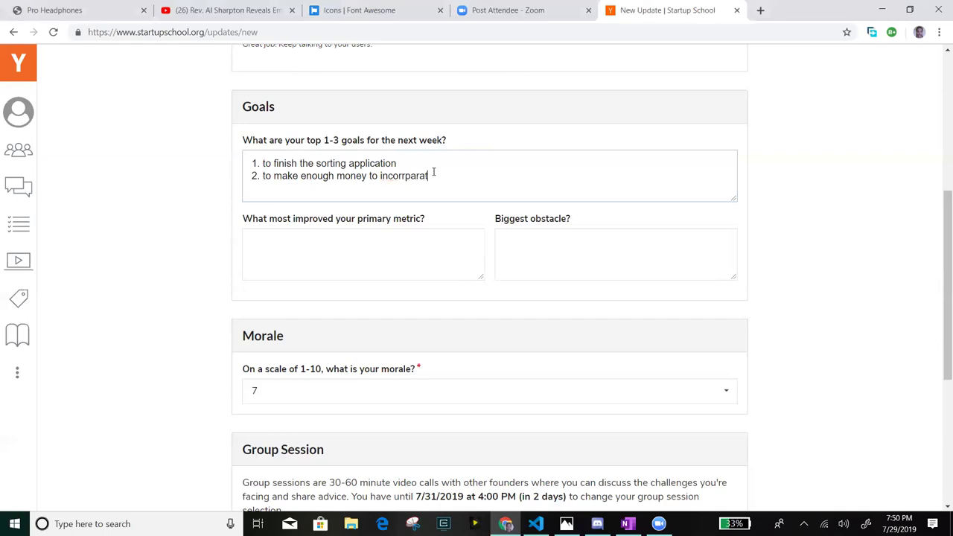
{"action": "right_click", "coordinate": [426, 187]}
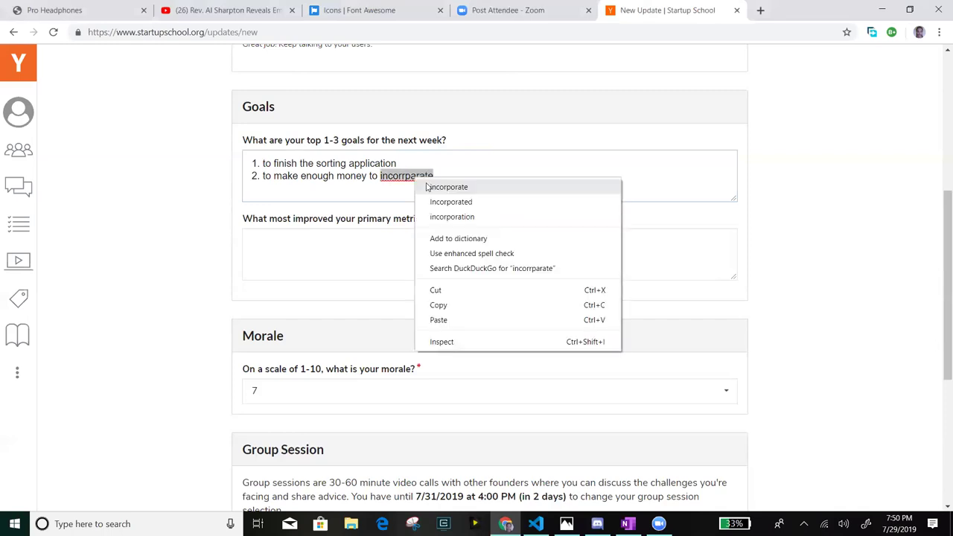
{"action": "left_click", "coordinate": [430, 189]}
Step: Add a third line "3. a launch the study groups" to the goals for the next week
{"action": "key", "text": "Return"}
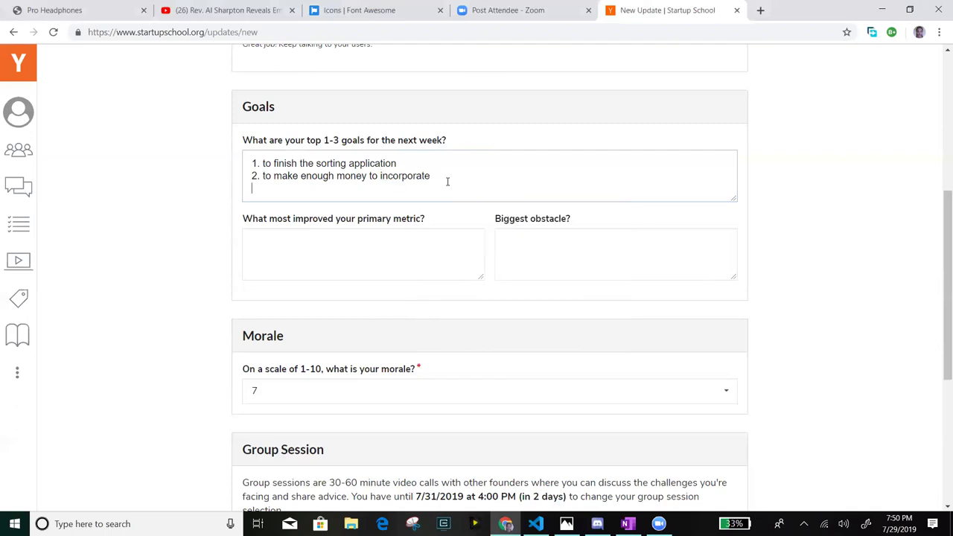
{"action": "type", "text": "."}
{"action": "type", "text": "3"}
{"action": "type", "text": "a "}
{"action": "type", "text": "lau"}
{"action": "type", "text": "nch "}
{"action": "type", "text": "the"}
{"action": "type", "text": " stud"}
{"action": "type", "text": "y"}
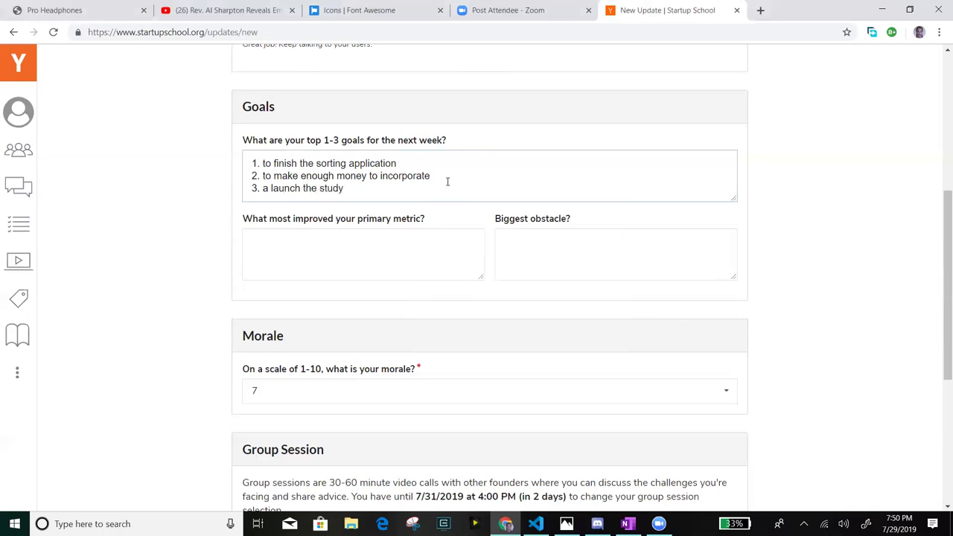
{"action": "type", "text": " groups"}
{"action": "left_click_drag", "start_coordinate": [264, 163], "coordinate": [300, 163]}
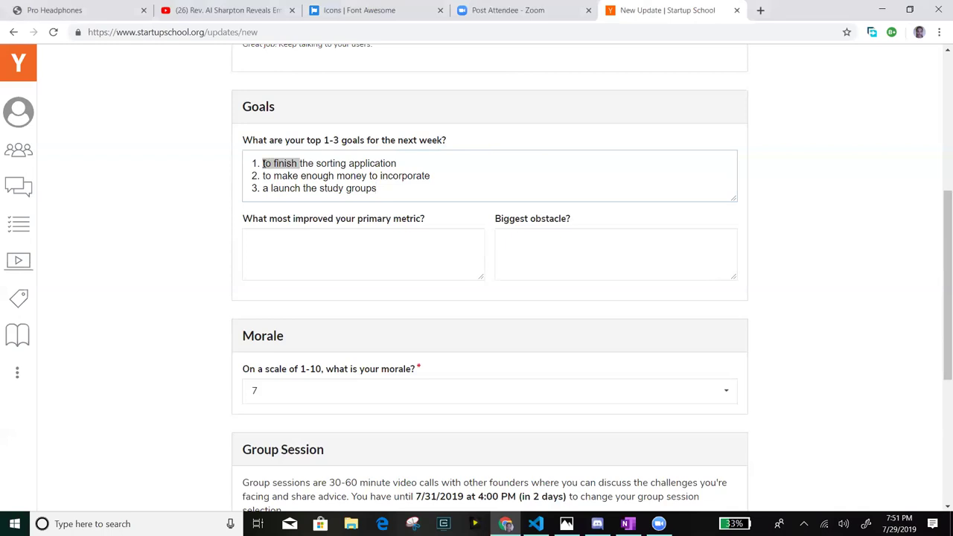
{"action": "key", "text": "BackSpace"}
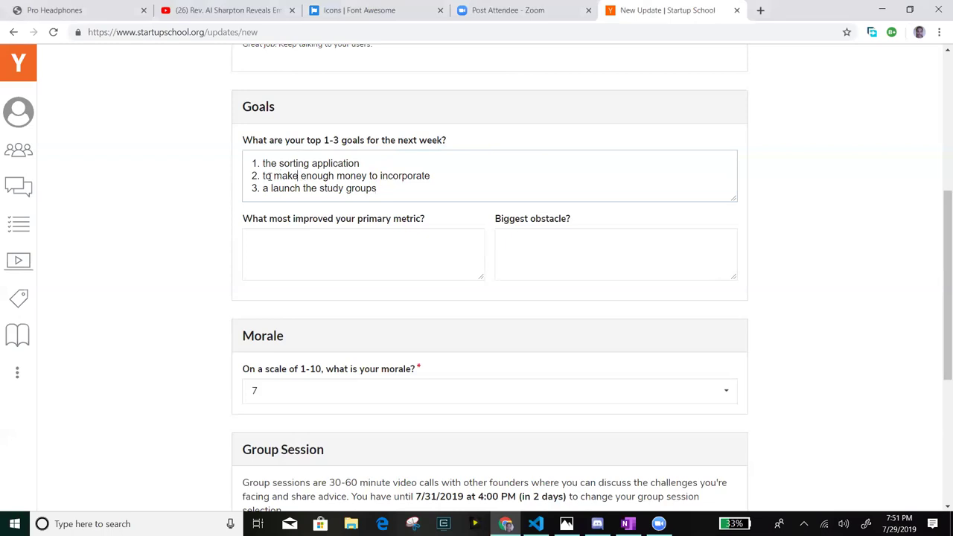
{"action": "double_click", "coordinate": [271, 176]}
{"action": "left_click", "coordinate": [262, 165]}
{"action": "left_click_drag", "start_coordinate": [251, 176], "coordinate": [258, 176]}
{"action": "left_click", "coordinate": [259, 167]}
{"action": "key", "text": "ctrl+z"}
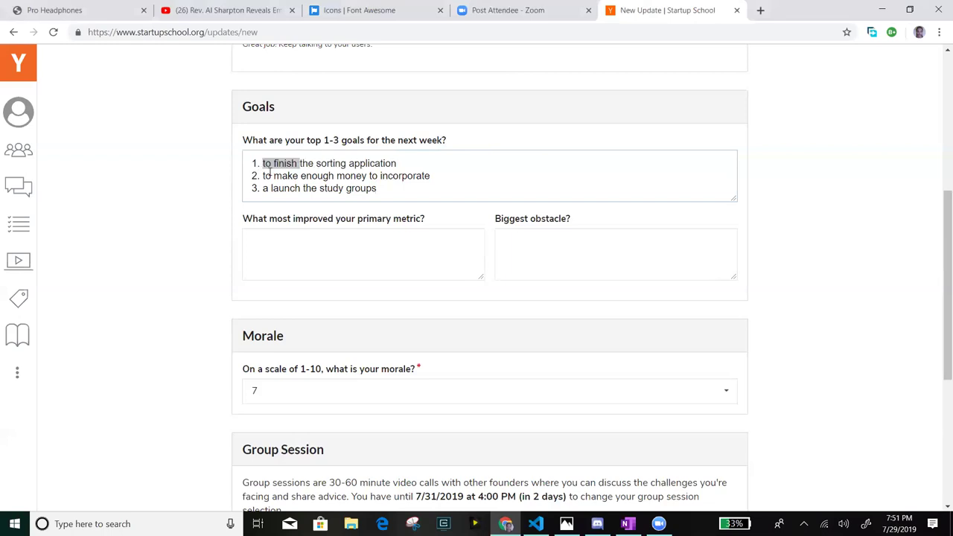
Step: Remove the leading "to" from the first and second goals and the leading "a" from the third goal
{"action": "left_click", "coordinate": [272, 173]}
{"action": "left_click", "coordinate": [272, 167]}
{"action": "key", "text": "BackSpace"}
{"action": "key", "text": "BackSpace"}
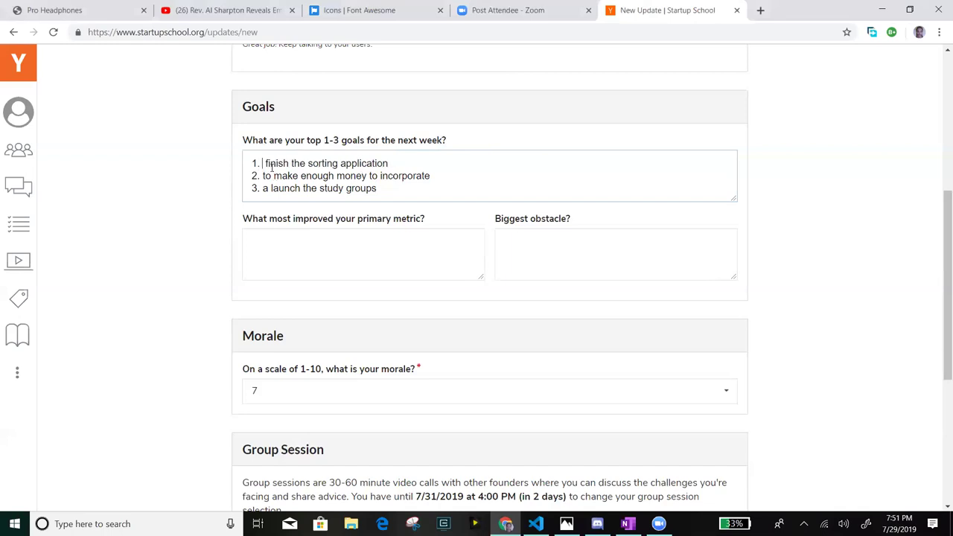
{"action": "key", "text": "Delete"}
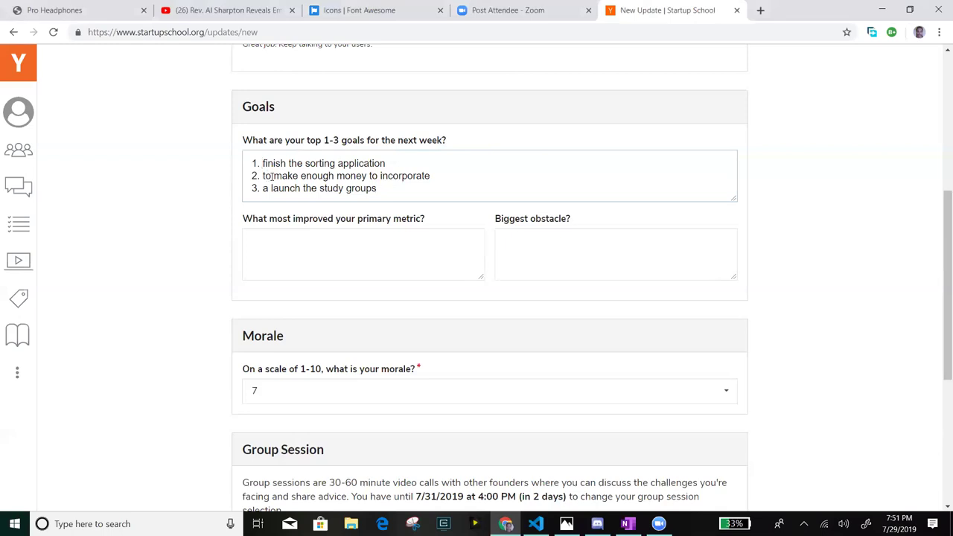
{"action": "double_click", "coordinate": [269, 176]}
{"action": "key", "text": "BackSpace"}
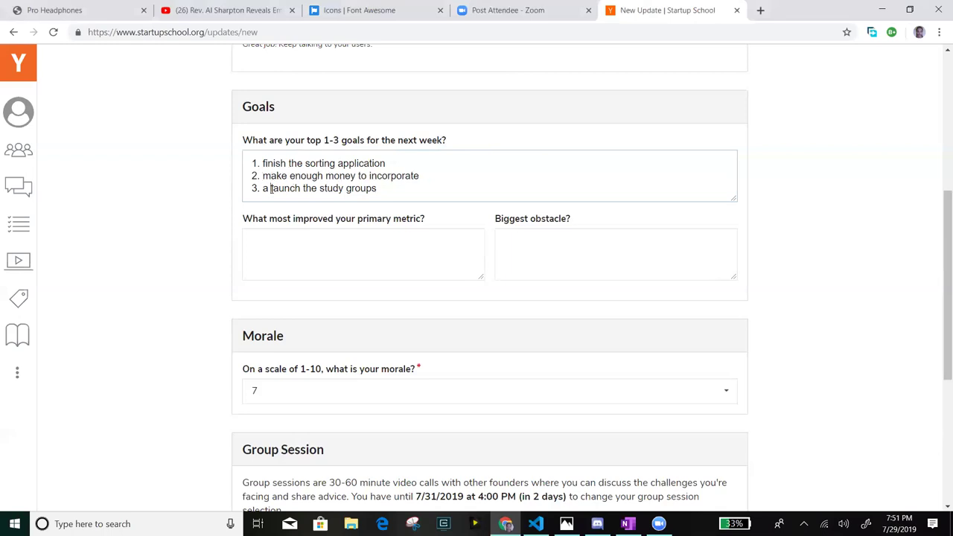
{"action": "left_click", "coordinate": [272, 189]}
{"action": "key", "text": "BackSpace"}
{"action": "key", "text": "BackSpace"}
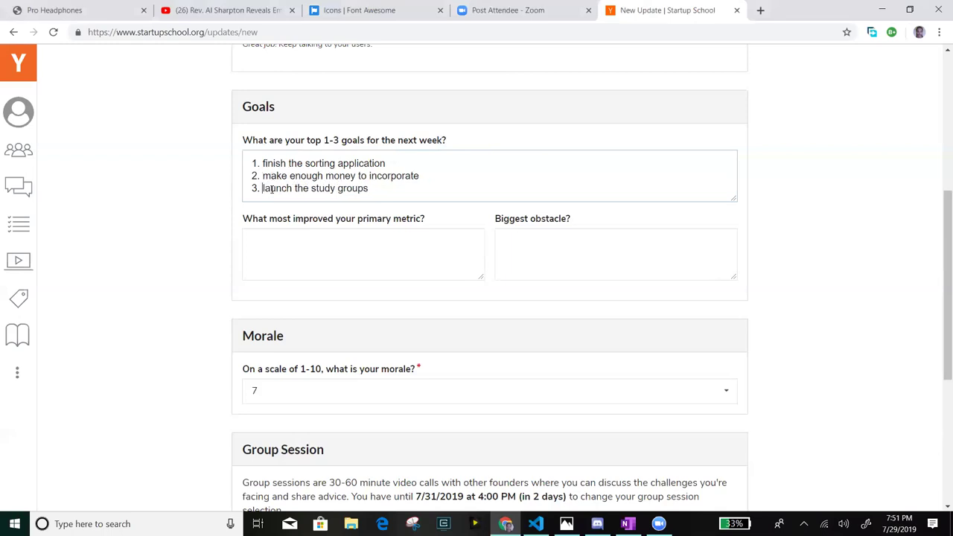
{"action": "left_click", "coordinate": [319, 235]}
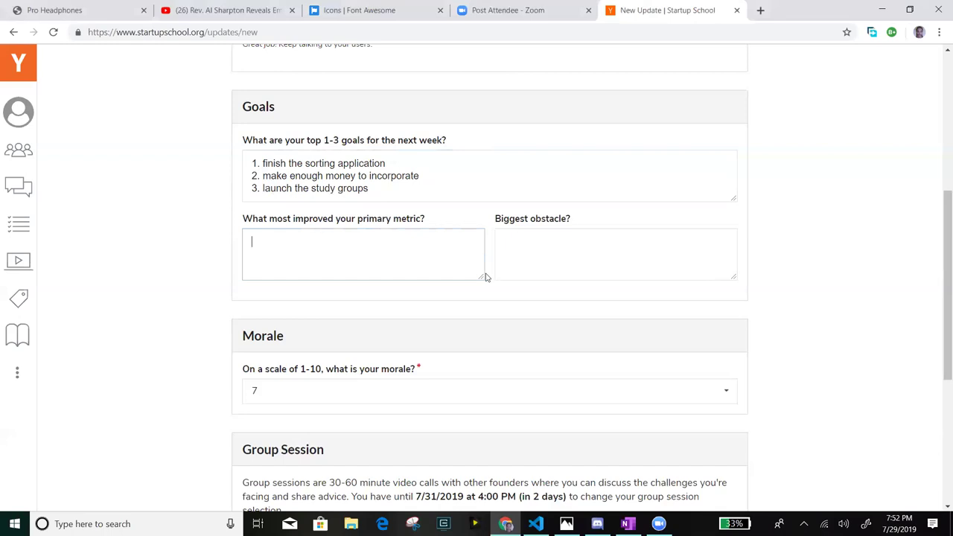
{"action": "left_click_drag", "start_coordinate": [482, 278], "coordinate": [506, 161]}
{"action": "left_click_drag", "start_coordinate": [486, 393], "coordinate": [513, 277]}
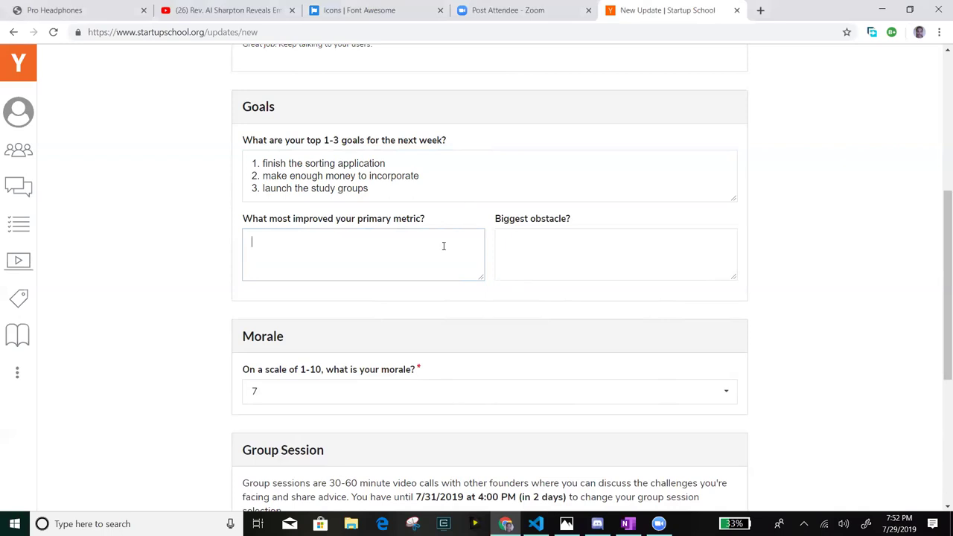
Step: Add a fourth line "4. figure out what will be our first stream of income" to the goals for the next week
{"action": "scroll", "coordinate": [382, 199], "scroll_direction": "down", "scroll_amount": 1}
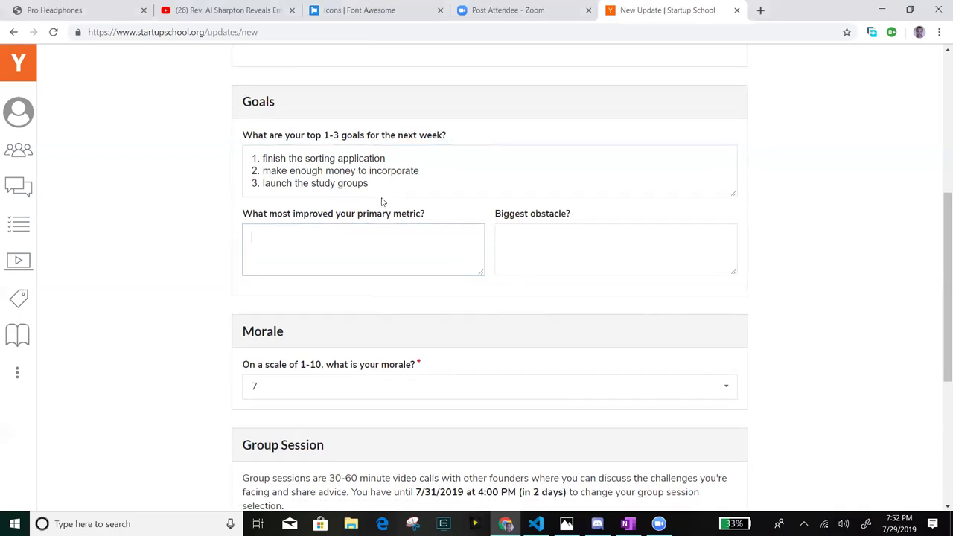
{"action": "left_click", "coordinate": [382, 192]}
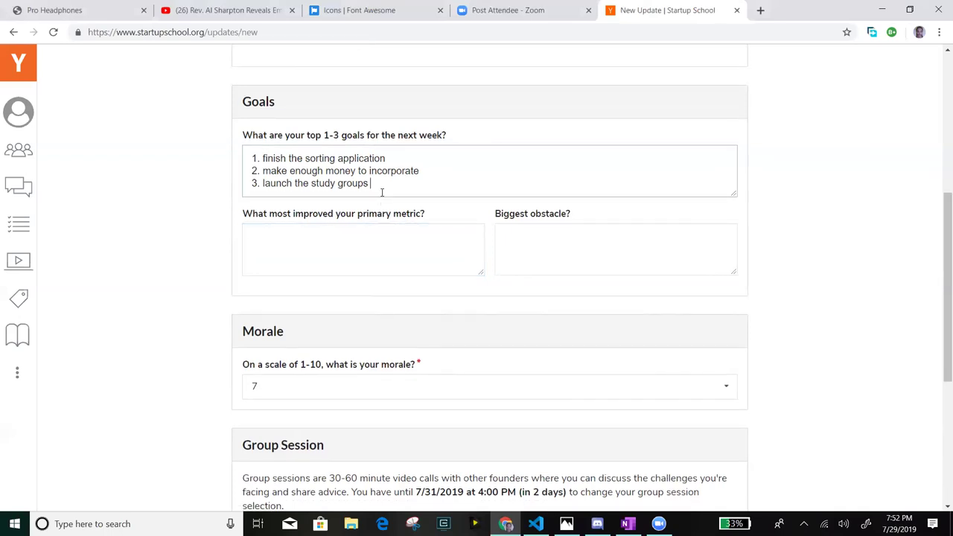
{"action": "key", "text": "Return"}
{"action": "type", "text": "4."}
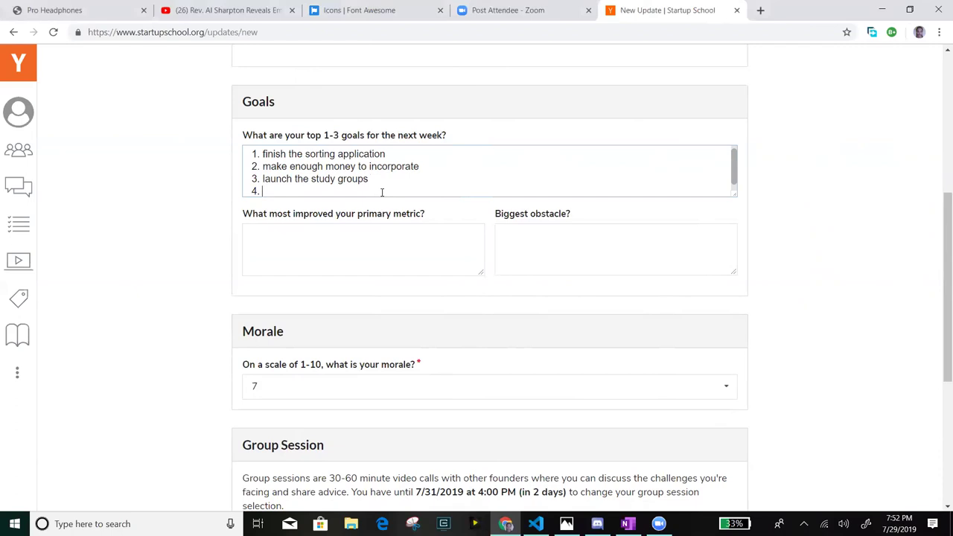
{"action": "type", "text": "figure out"}
{"action": "key", "text": "Left"}
{"action": "key", "text": "Left"}
{"action": "key", "text": "Left"}
{"action": "key", "text": "BackSpace"}
{"action": "key", "text": "End"}
{"action": "type", "text": "what"}
{"action": "type", "text": "will be o"}
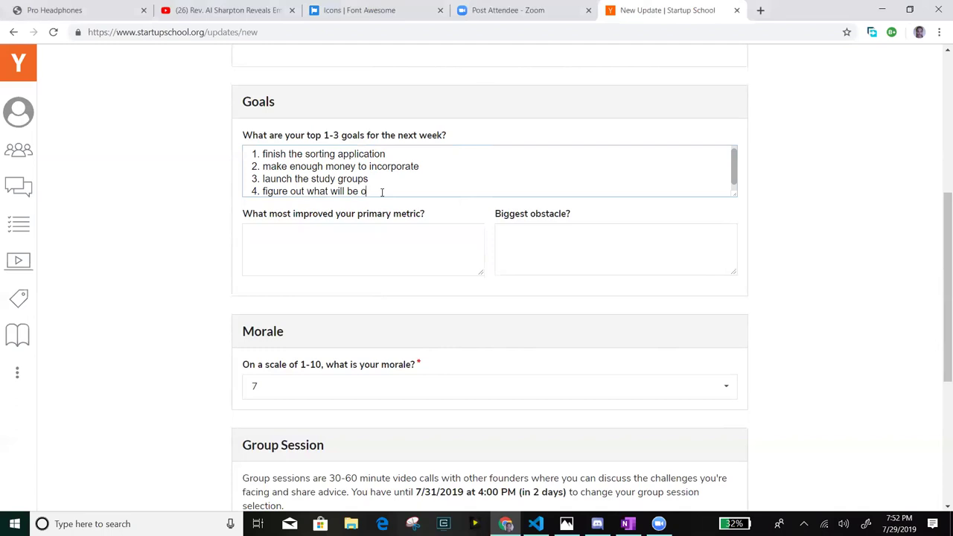
{"action": "type", "text": "ur first stream of income"}
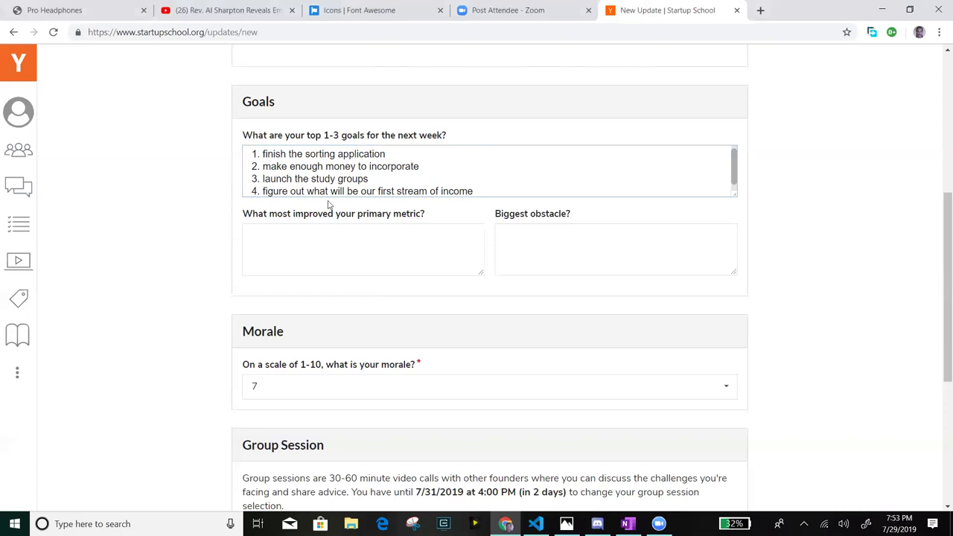
{"action": "left_click", "coordinate": [462, 182]}
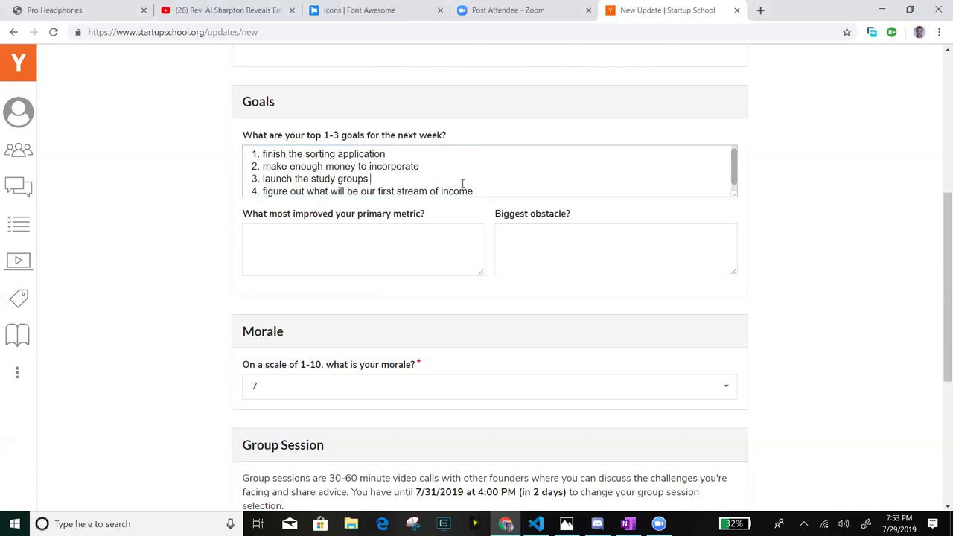
Step: Copy the word "metric" from the question about what most improved the primary metric
{"action": "left_click", "coordinate": [427, 159]}
{"action": "key", "text": "Up"}
{"action": "left_click", "coordinate": [338, 248]}
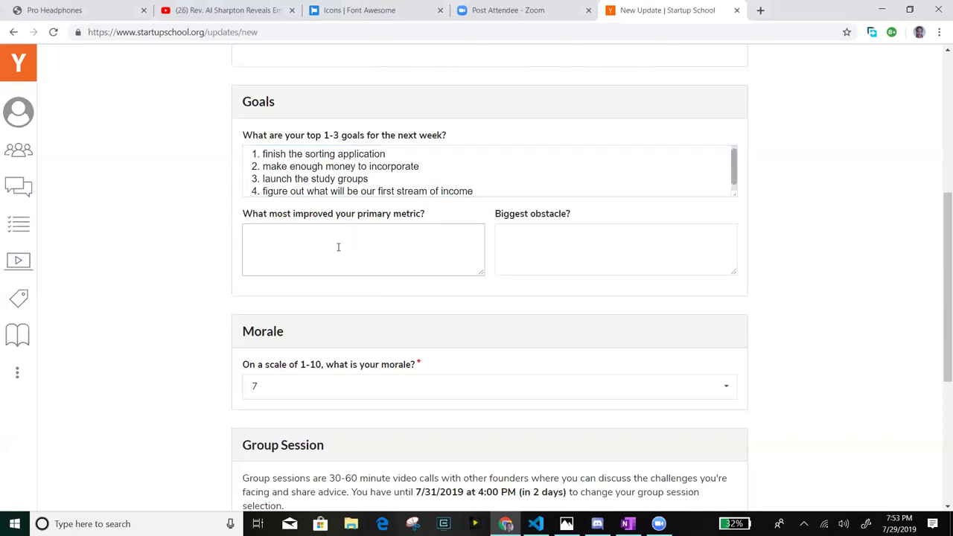
{"action": "left_click", "coordinate": [402, 215]}
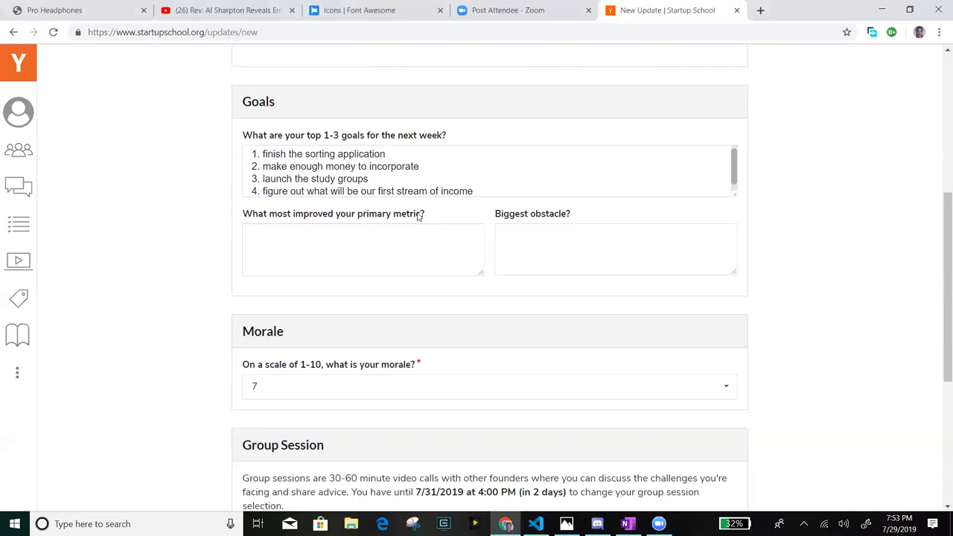
{"action": "double_click", "coordinate": [408, 215]}
{"action": "left_click", "coordinate": [419, 216]}
{"action": "double_click", "coordinate": [395, 216]}
{"action": "key", "text": "ctrl+c"}
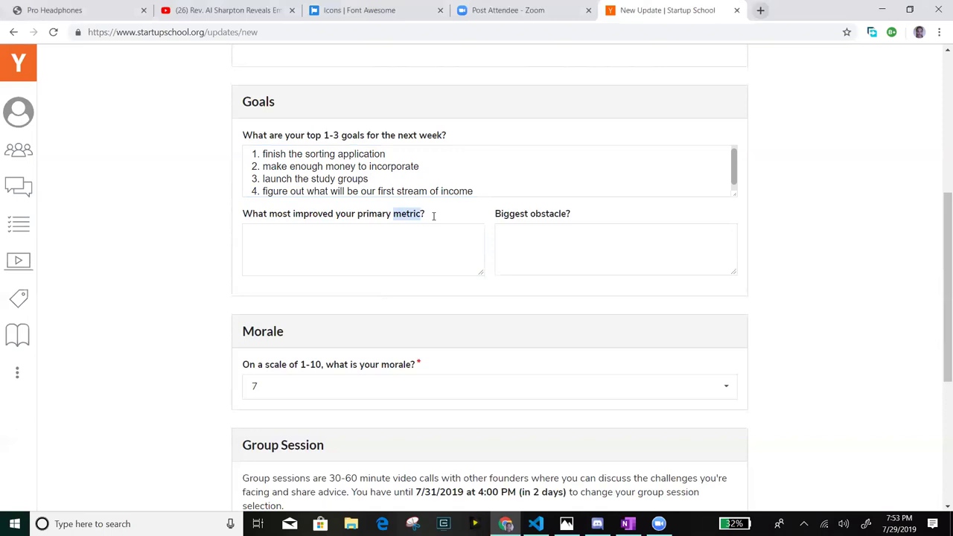
Step: Search the web for "metric meaning" in a new browser tab
{"action": "key", "text": "ctrl+t"}
{"action": "key", "text": "ctrl+v"}
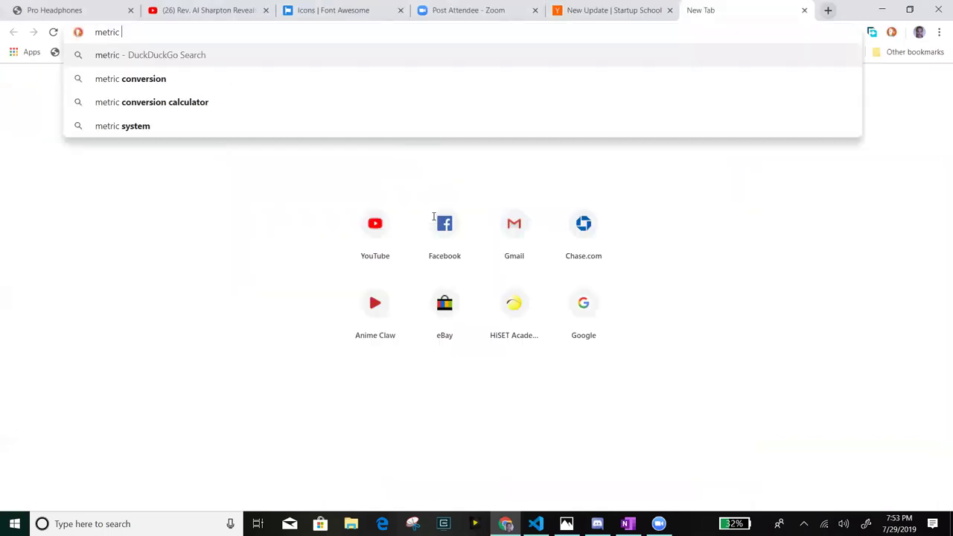
{"action": "type", "text": "mean"}
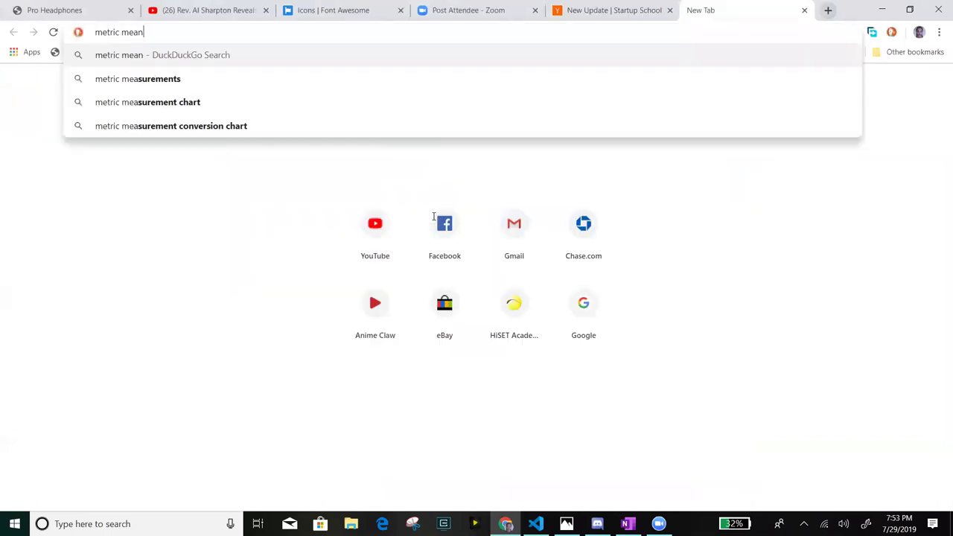
{"action": "type", "text": "ing"}
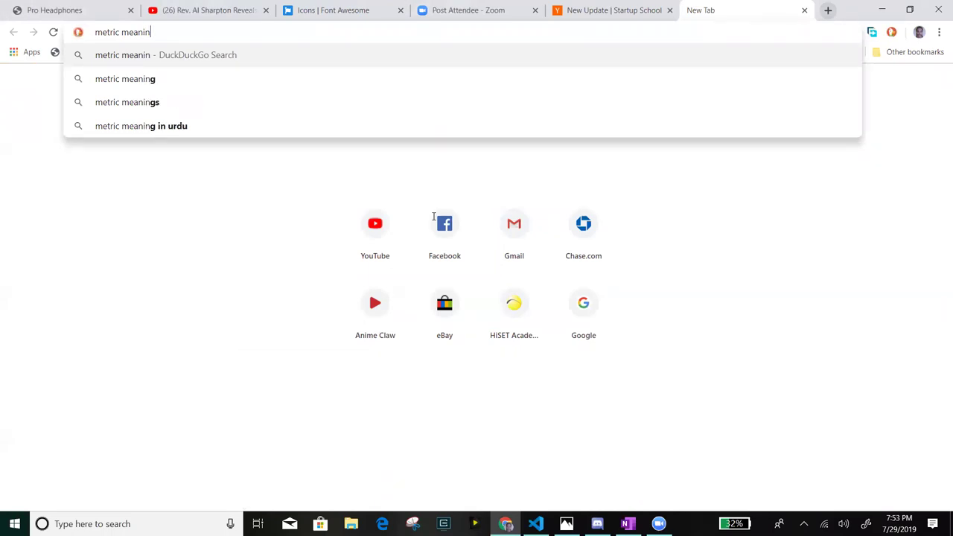
{"action": "key", "text": "Return"}
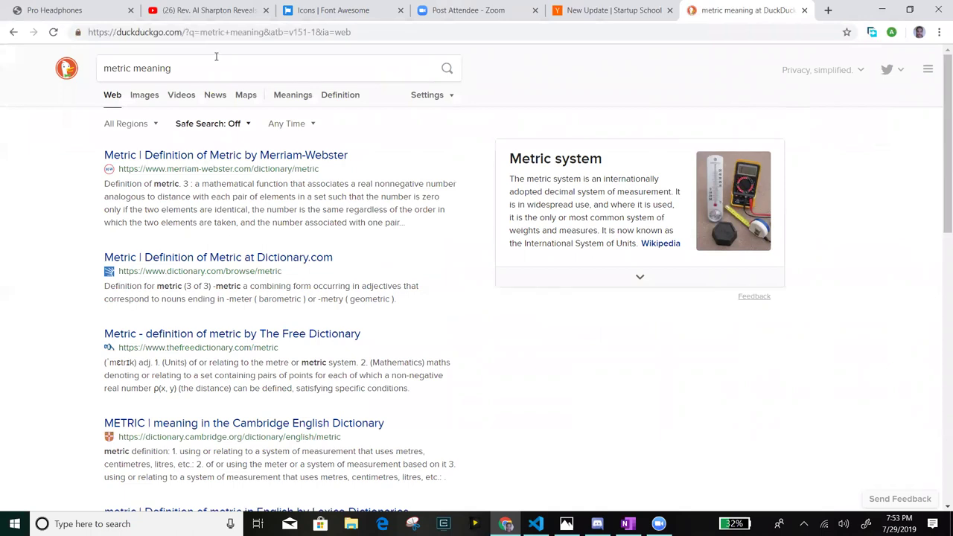
Step: Change the search query to "define primary metric" and run it
{"action": "left_click", "coordinate": [191, 66]}
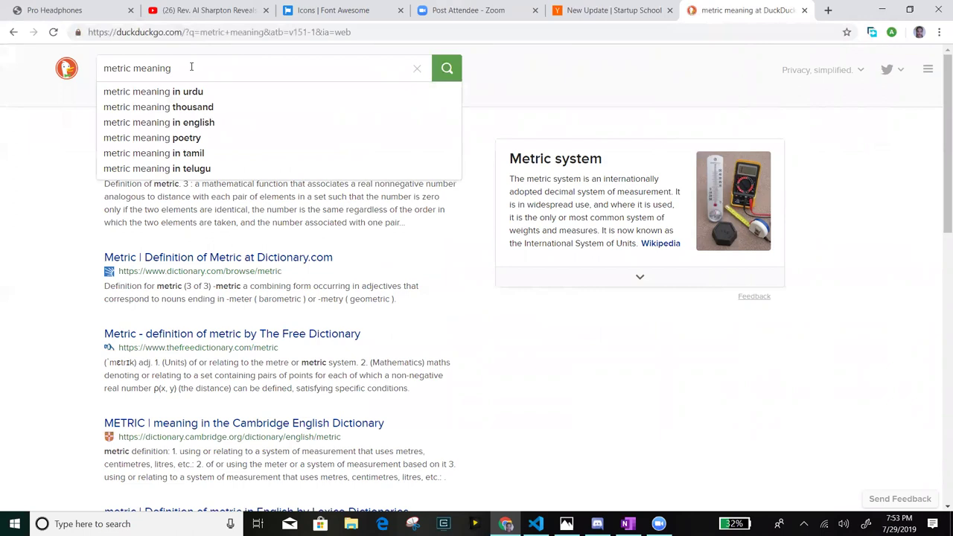
{"action": "key", "text": "BackSpace"}
{"action": "key", "text": "BackSpace"}
{"action": "key", "text": "BackSpace"}
{"action": "key", "text": "BackSpace"}
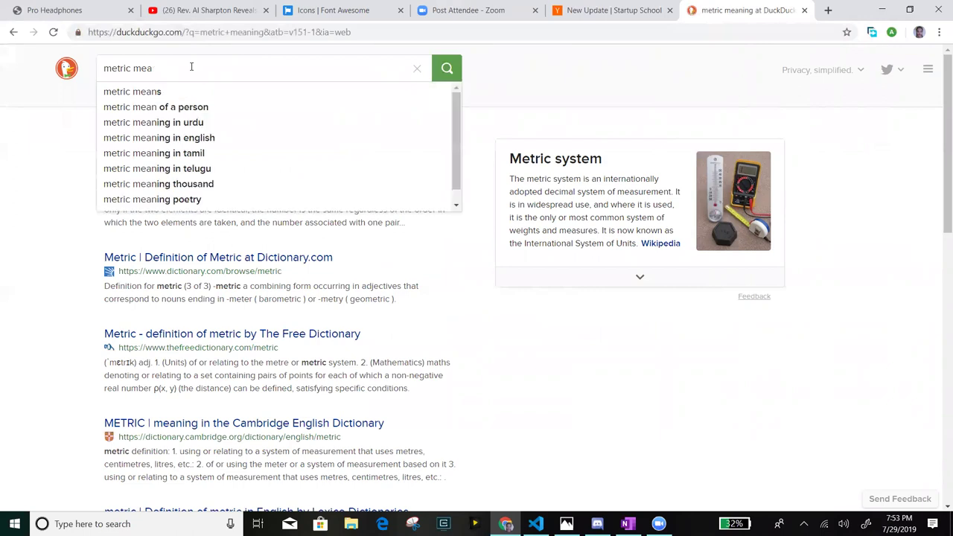
{"action": "key", "text": "BackSpace"}
{"action": "key", "text": "BackSpace"}
{"action": "key", "text": "BackSpace"}
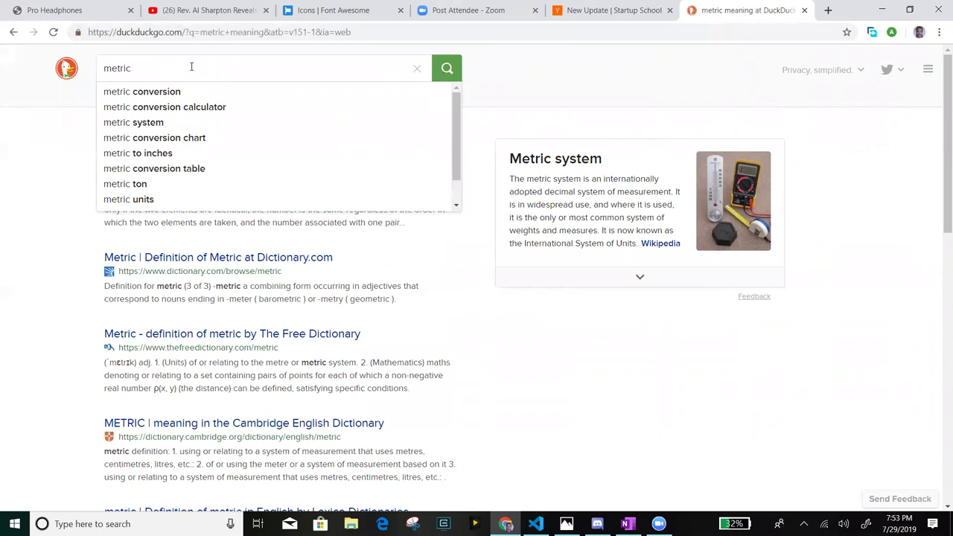
{"action": "type", "text": "defi"}
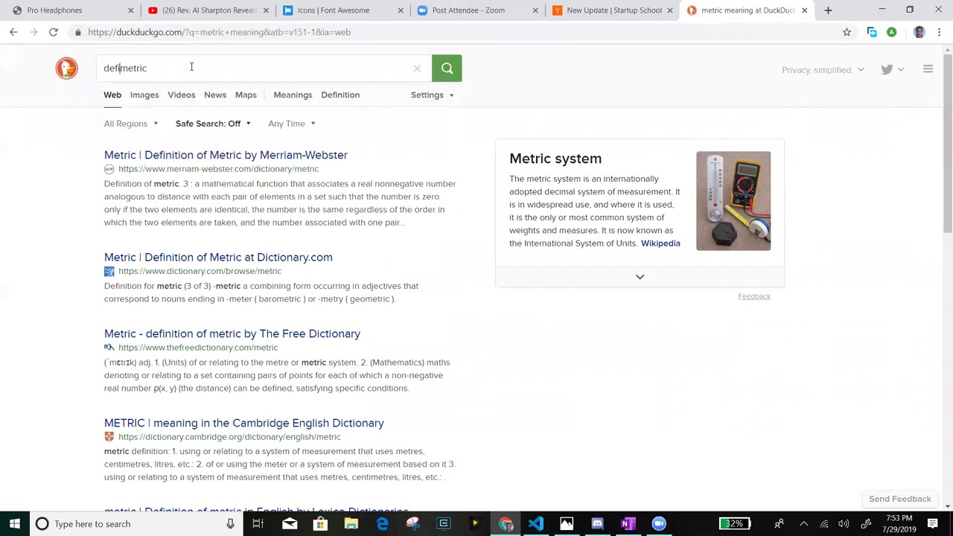
{"action": "type", "text": "ne "}
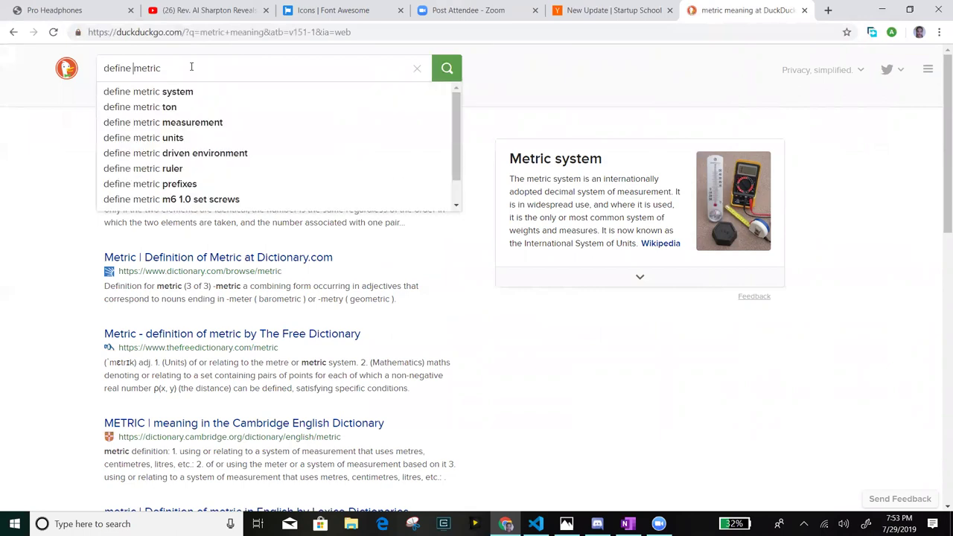
{"action": "type", "text": "pr"}
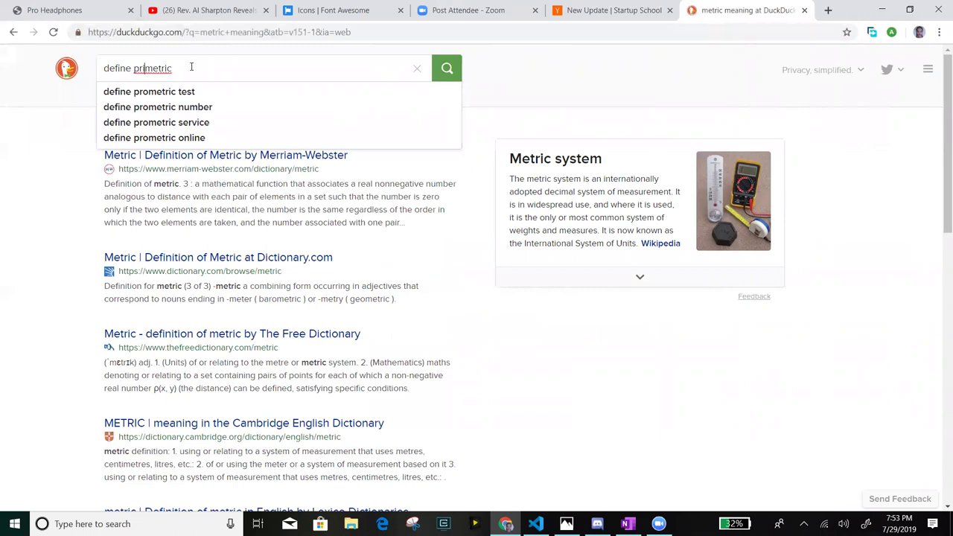
{"action": "type", "text": "i "}
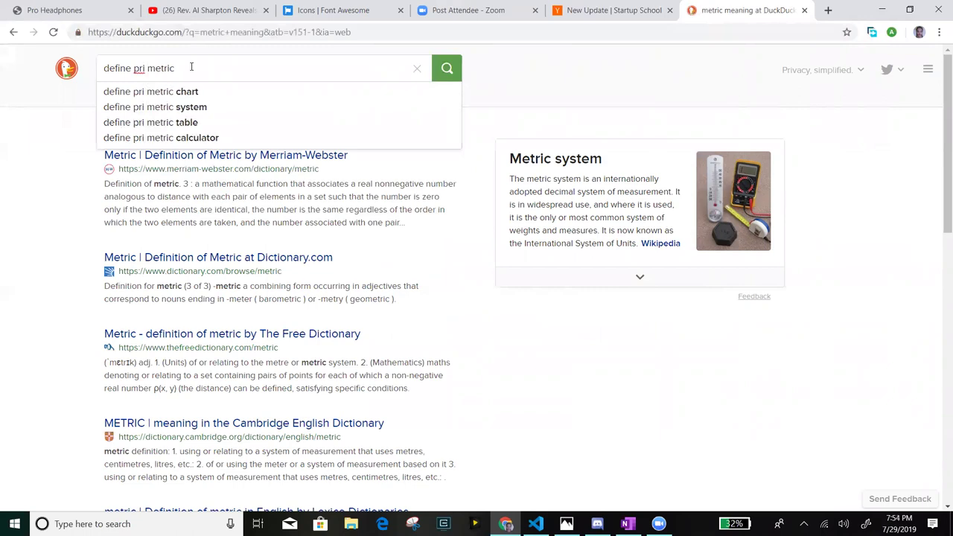
{"action": "type", "text": "mar"}
{"action": "type", "text": "y"}
{"action": "key", "text": "Return"}
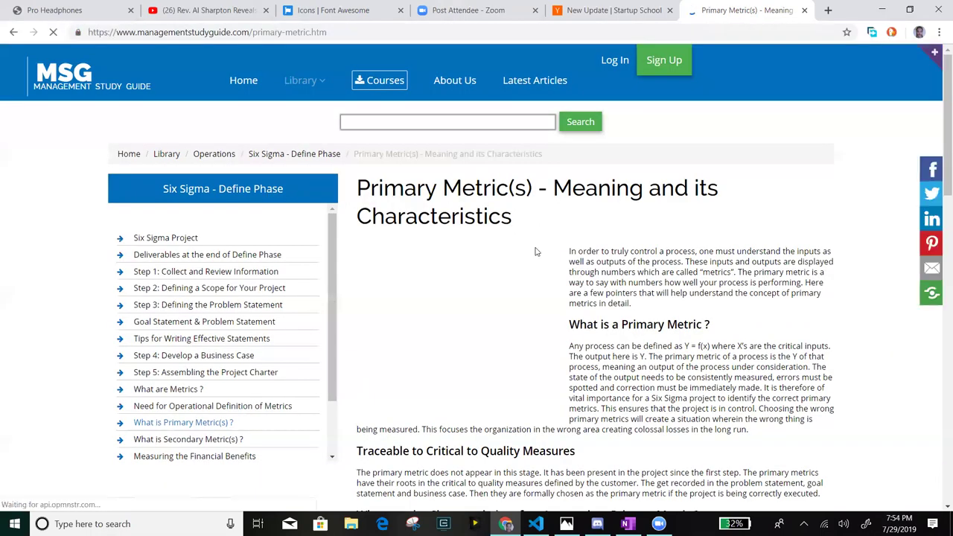
Step: Read the Management Study Guide article on primary metrics, from its definition through the characteristics of an appropriate metric
{"action": "scroll", "coordinate": [534, 252], "scroll_direction": "down", "scroll_amount": 1}
{"action": "scroll", "coordinate": [534, 252], "scroll_direction": "down", "scroll_amount": 1}
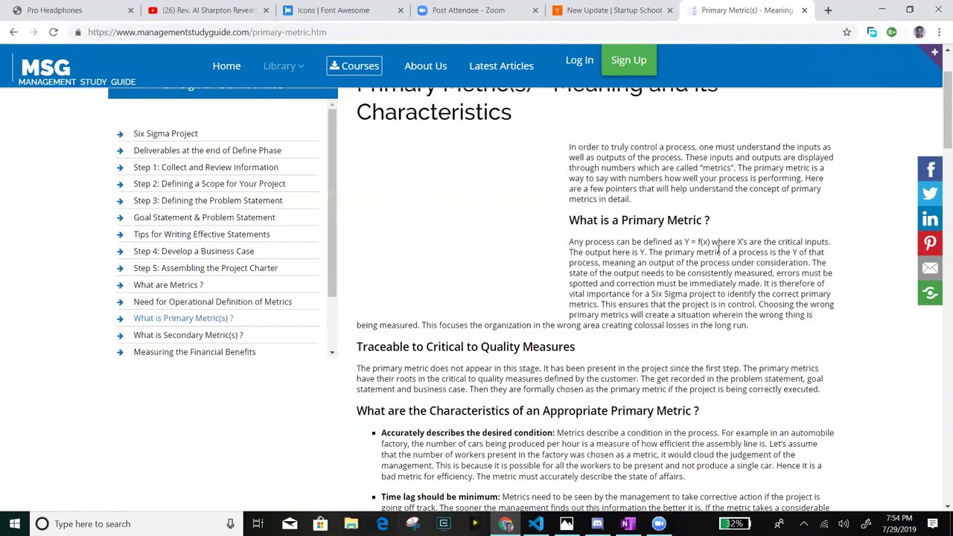
{"action": "scroll", "coordinate": [718, 245], "scroll_direction": "down", "scroll_amount": 1}
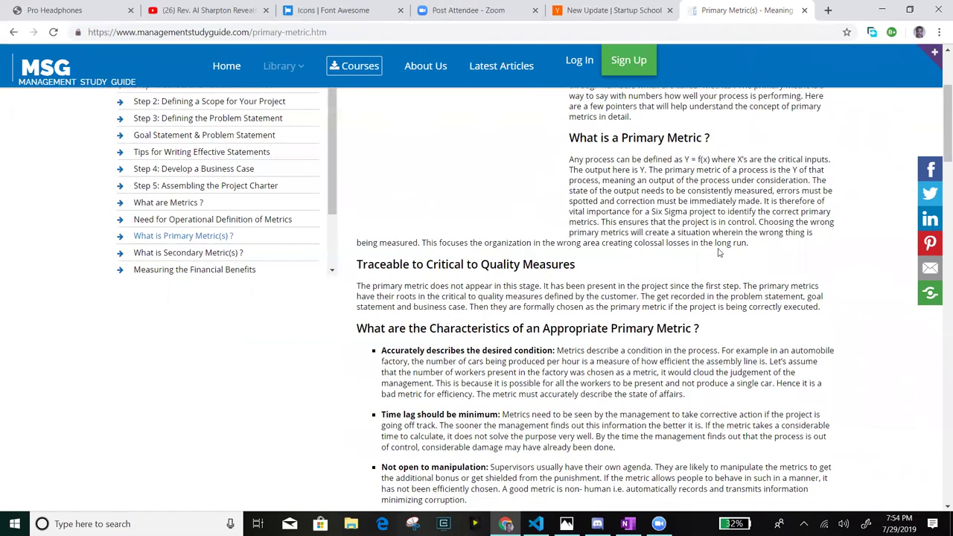
{"action": "scroll", "coordinate": [718, 249], "scroll_direction": "down", "scroll_amount": 1}
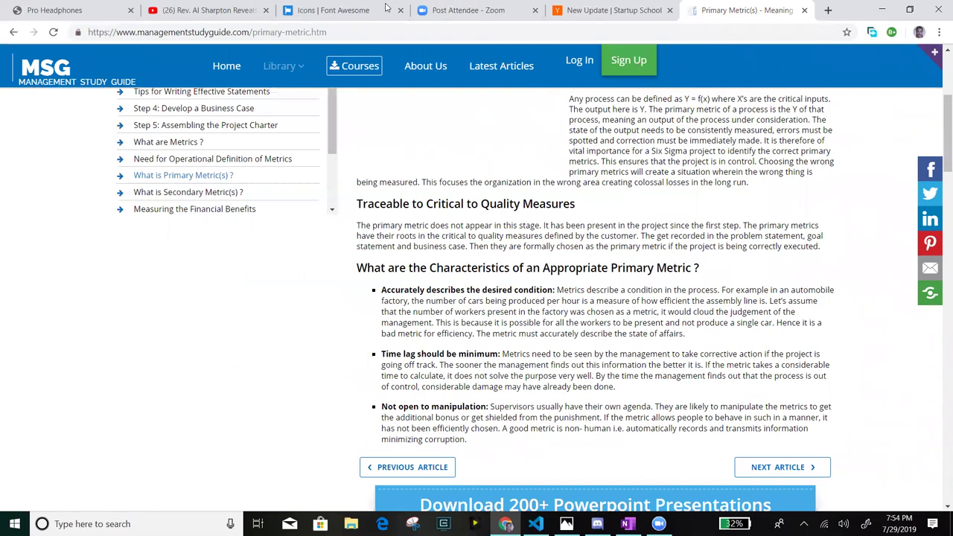
Step: Return to the Startup School update form and place the cursor in the primary metric answer
{"action": "mouse_move", "coordinate": [156, 6]}
{"action": "left_click", "coordinate": [201, 8]}
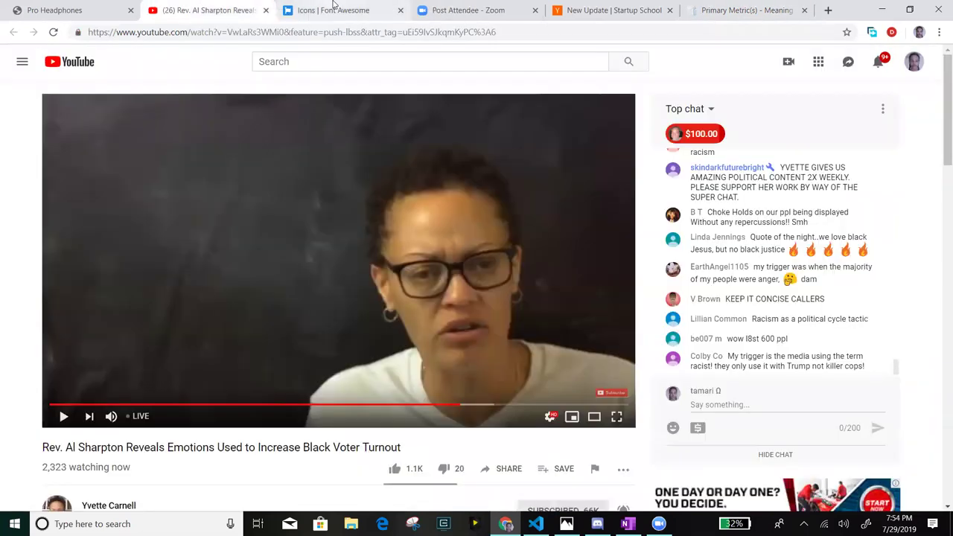
{"action": "left_click", "coordinate": [334, 8]}
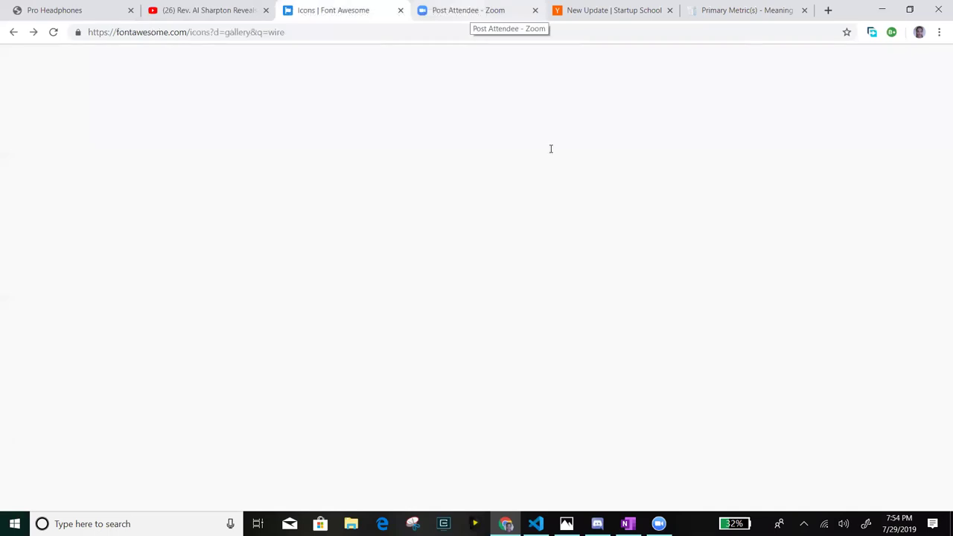
{"action": "key", "text": "ctrl+Tab"}
{"action": "key", "text": "ctrl+Tab"}
{"action": "left_click", "coordinate": [385, 249]}
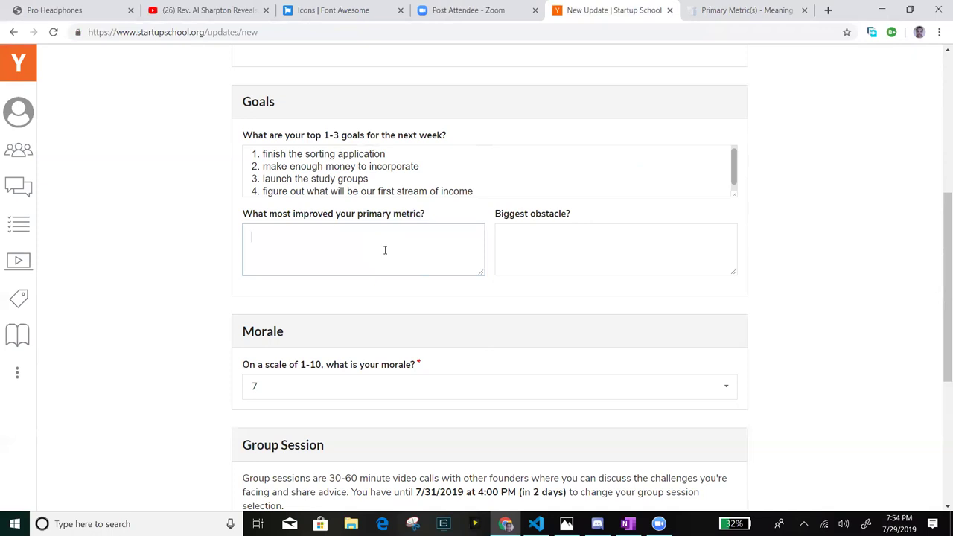
Step: Copy "metric" from the primary metric question and search the web for it in a new browser tab
{"action": "double_click", "coordinate": [402, 215]}
{"action": "key", "text": "ctrl+c"}
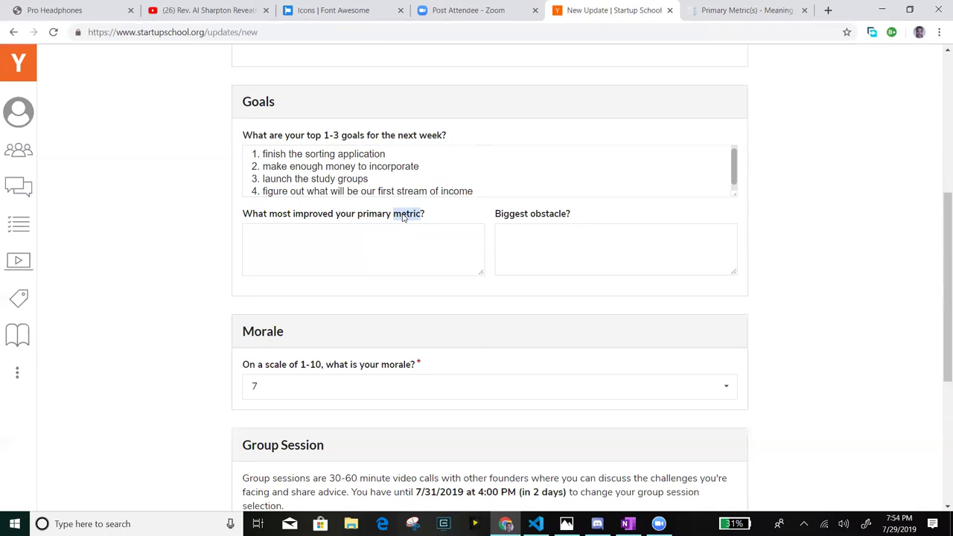
{"action": "right_click", "coordinate": [402, 215]}
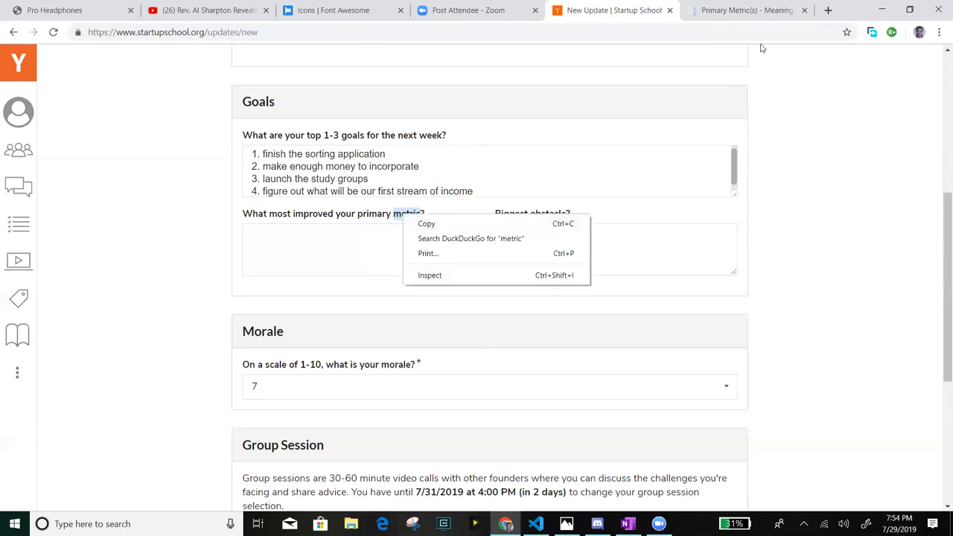
{"action": "left_click", "coordinate": [829, 12]}
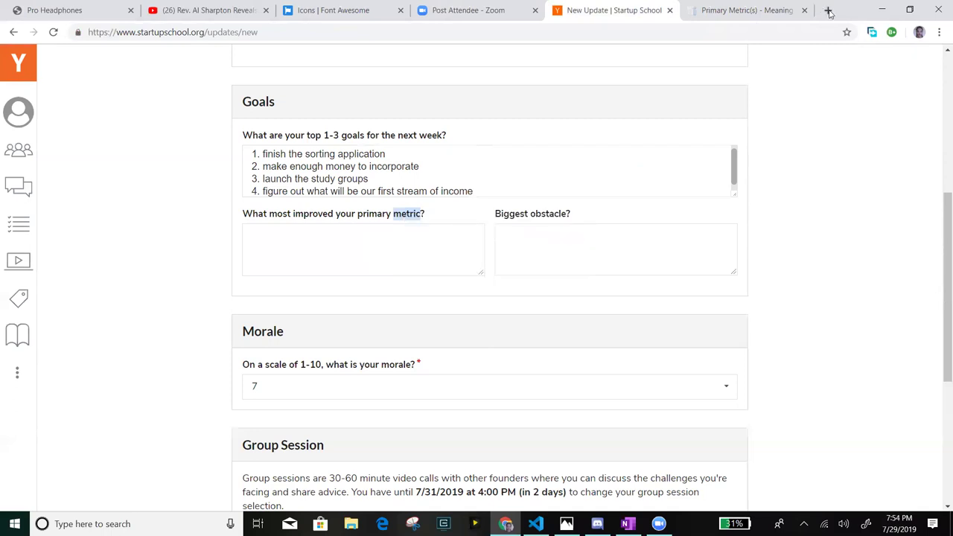
{"action": "left_click", "coordinate": [828, 13]}
{"action": "key", "text": "ctrl+v"}
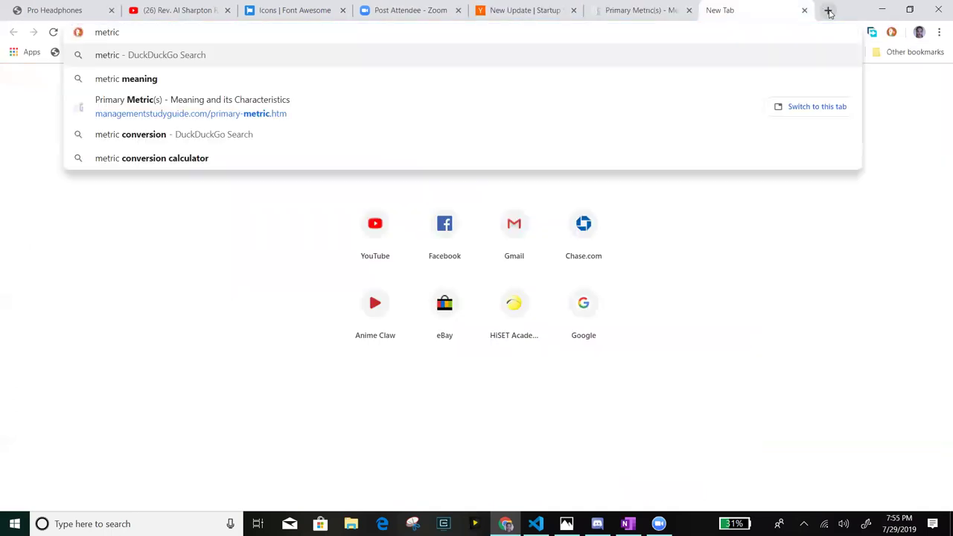
{"action": "key", "text": "Return"}
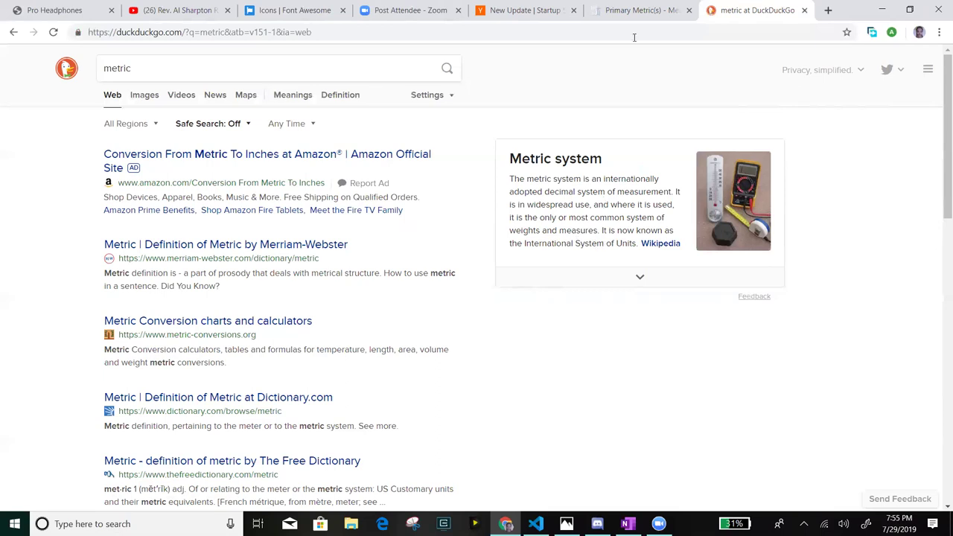
Step: Refine the search to "primary metric" and skim the results for a definition
{"action": "left_click", "coordinate": [104, 70]}
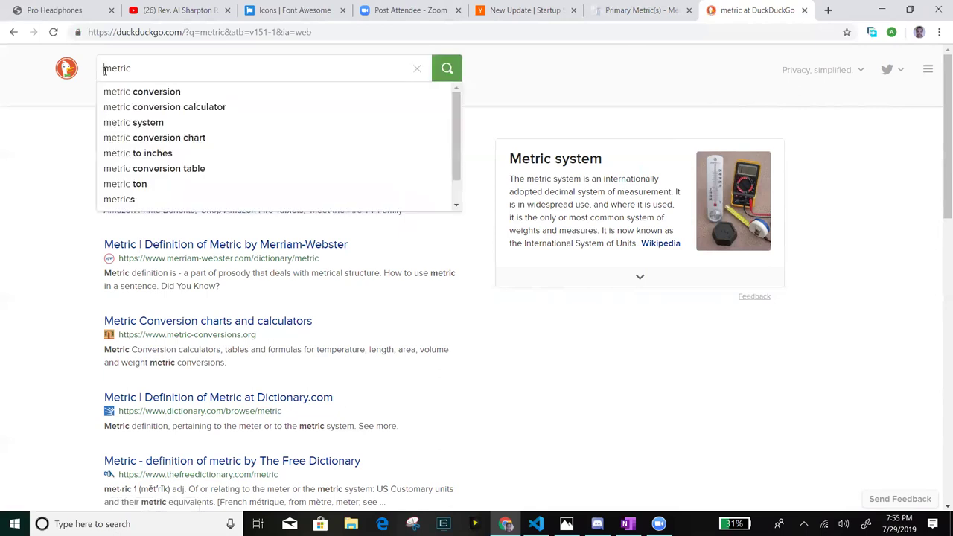
{"action": "type", "text": "pri"}
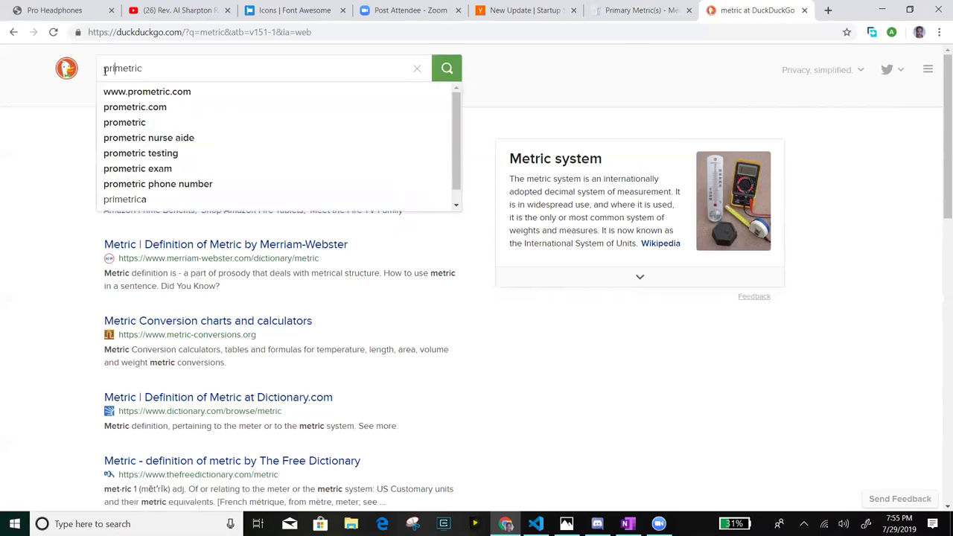
{"action": "type", "text": "mry"}
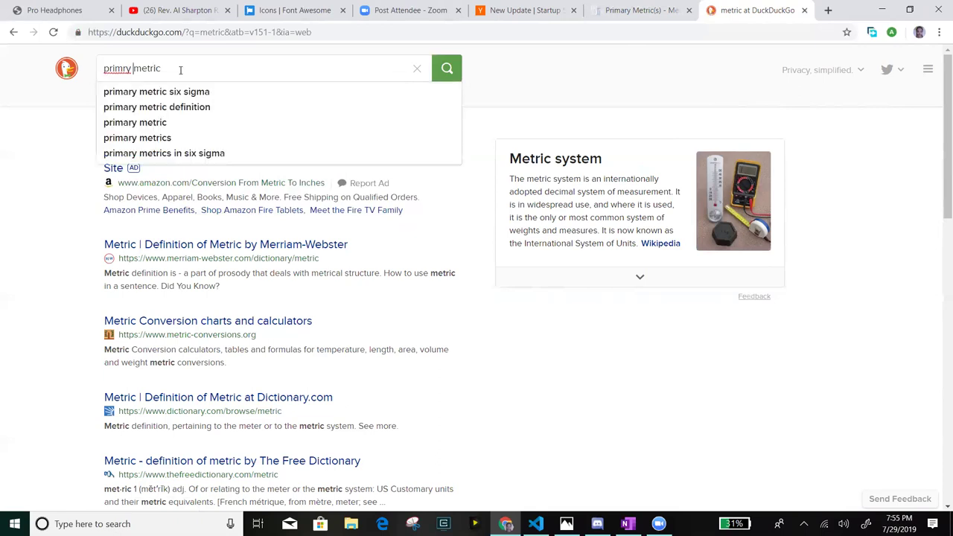
{"action": "left_click", "coordinate": [123, 68]}
{"action": "type", "text": "a"}
{"action": "key", "text": "Return"}
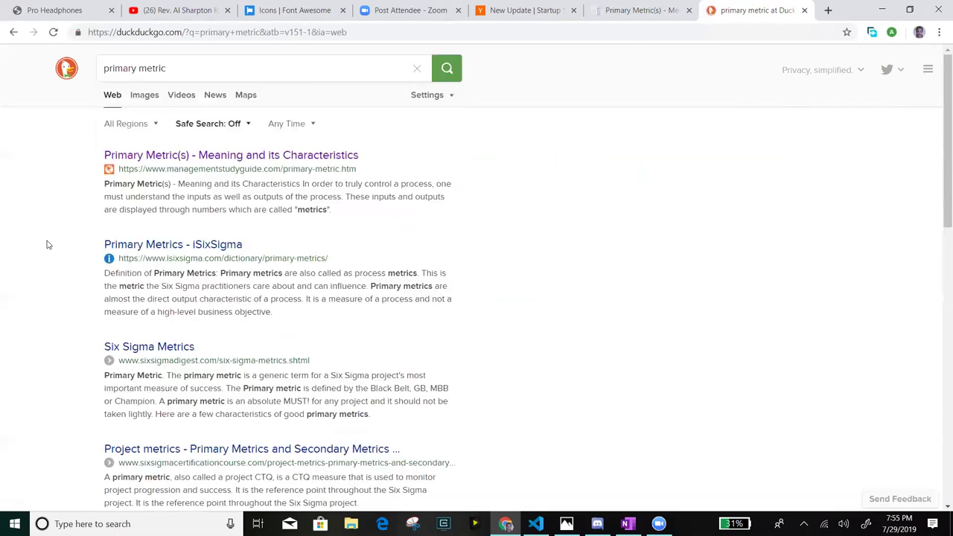
{"action": "scroll", "coordinate": [47, 244], "scroll_direction": "down", "scroll_amount": 1}
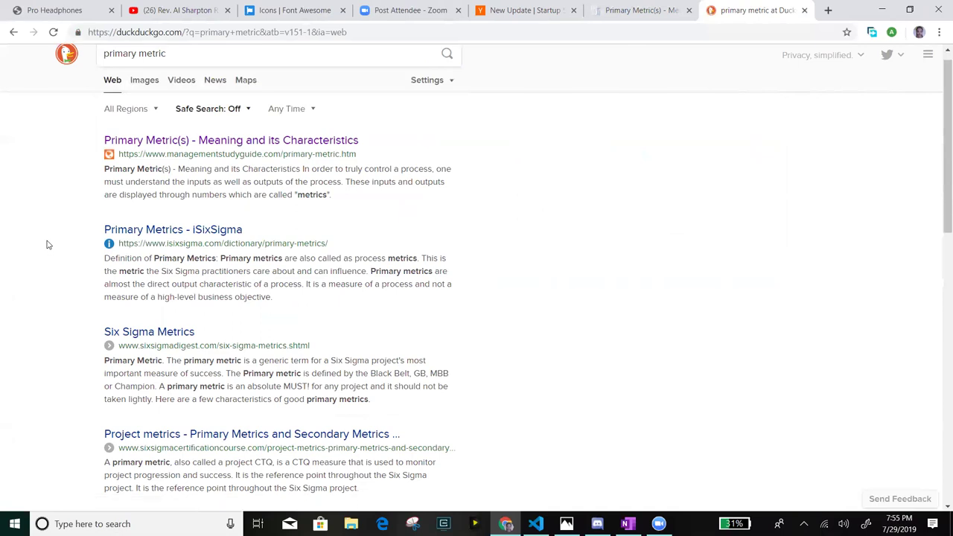
{"action": "scroll", "coordinate": [47, 244], "scroll_direction": "down", "scroll_amount": 2}
{"action": "scroll", "coordinate": [192, 63], "scroll_direction": "up", "scroll_amount": 3}
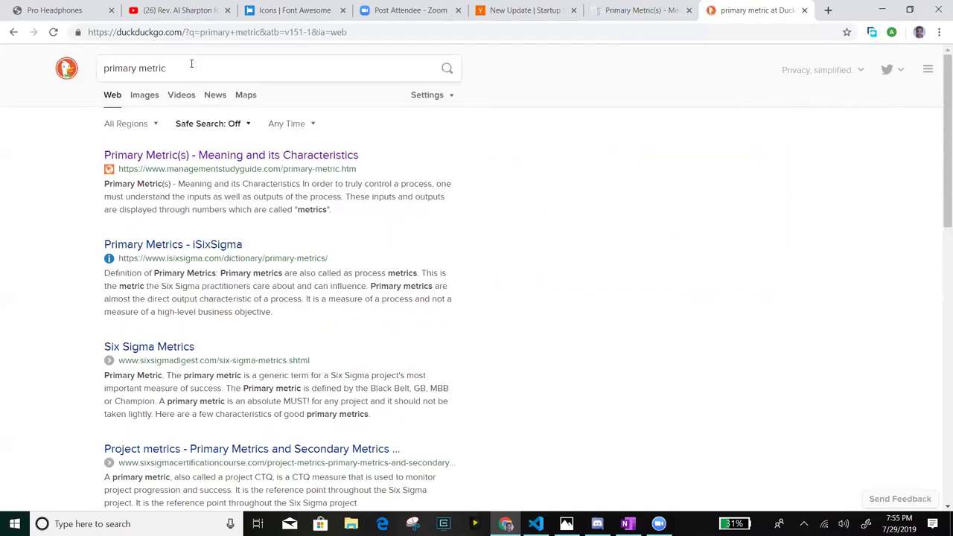
Step: Extend the search query to "primary metric in grammar" and run it
{"action": "left_click", "coordinate": [191, 65]}
{"action": "type", "text": "in "}
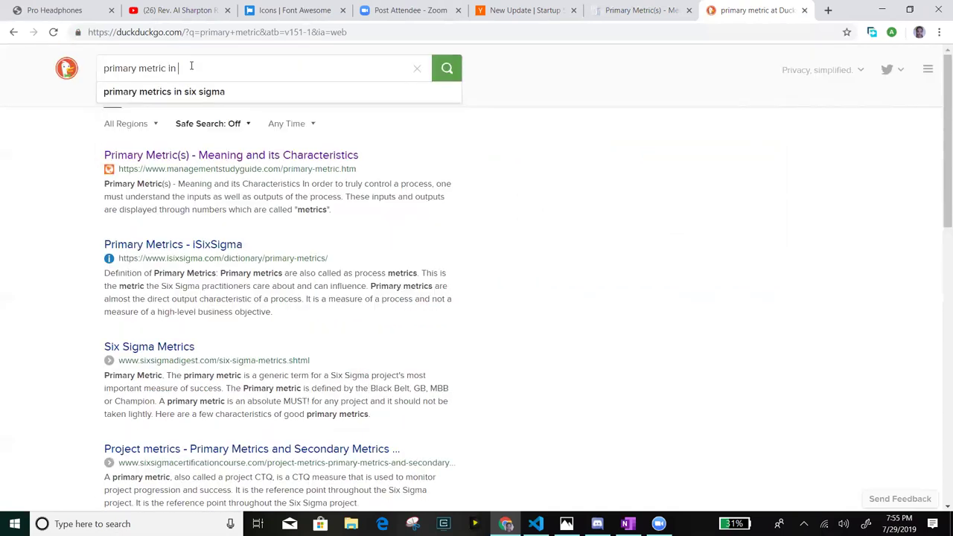
{"action": "type", "text": "gramm"}
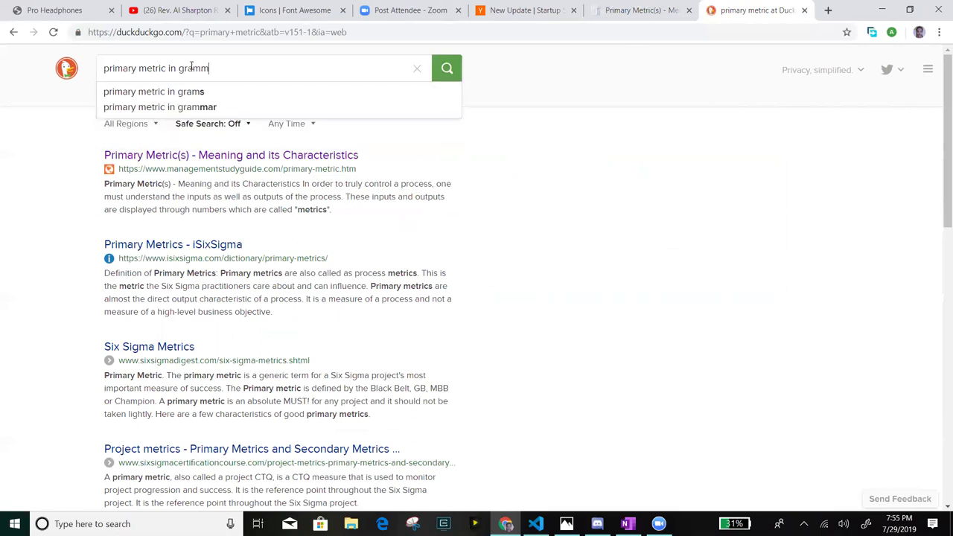
{"action": "left_click", "coordinate": [203, 92]}
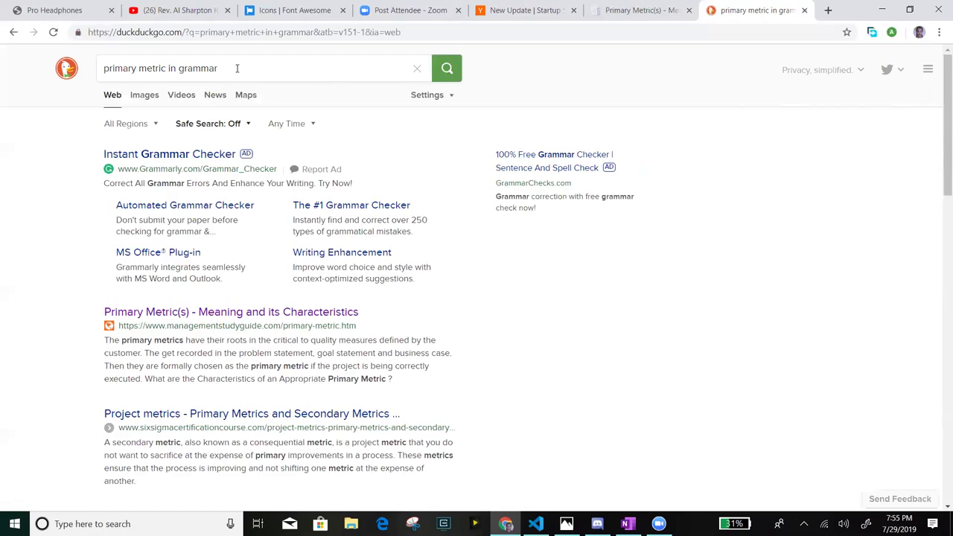
Step: Search for "primary metric goal" and open the Optimizely article on primary and secondary metrics and monitoring goals
{"action": "key", "text": "shift+End"}
{"action": "left_click", "coordinate": [169, 68], "text": "shift"}
{"action": "type", "text": "go"}
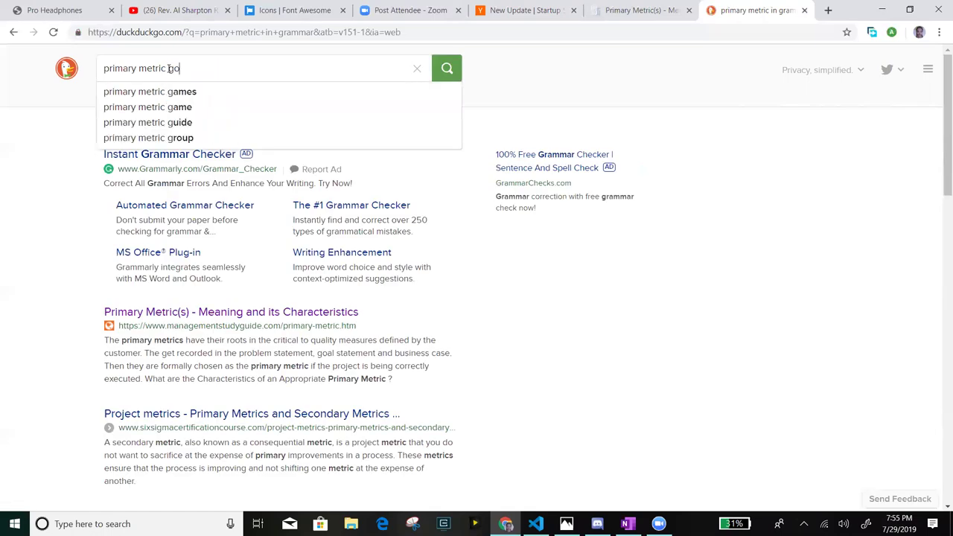
{"action": "type", "text": "al"}
{"action": "key", "text": "Return"}
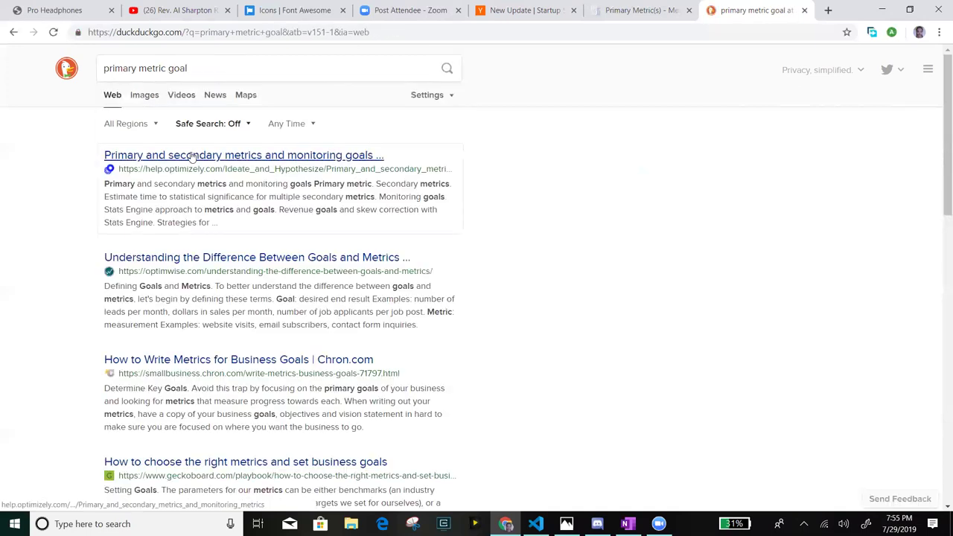
{"action": "left_click", "coordinate": [192, 154]}
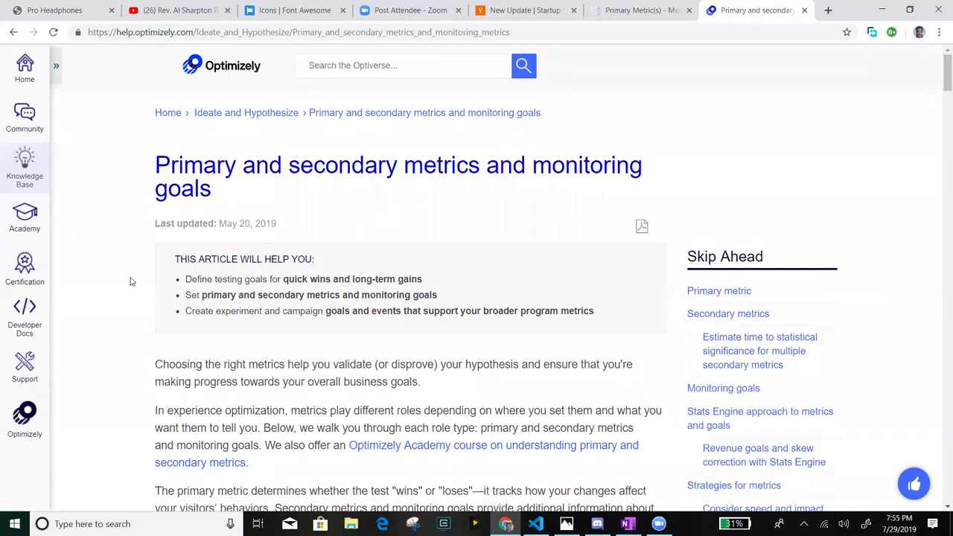
{"action": "scroll", "coordinate": [122, 286], "scroll_direction": "down", "scroll_amount": 1}
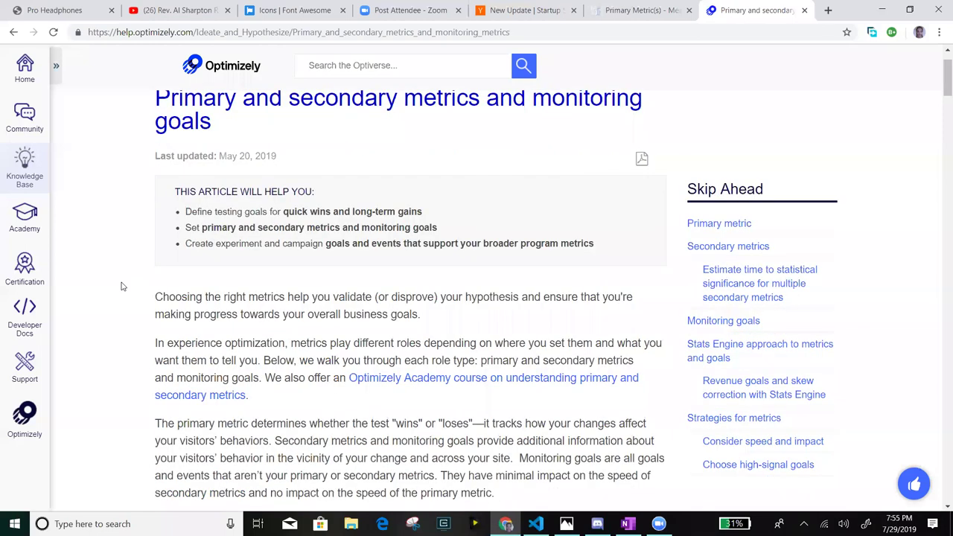